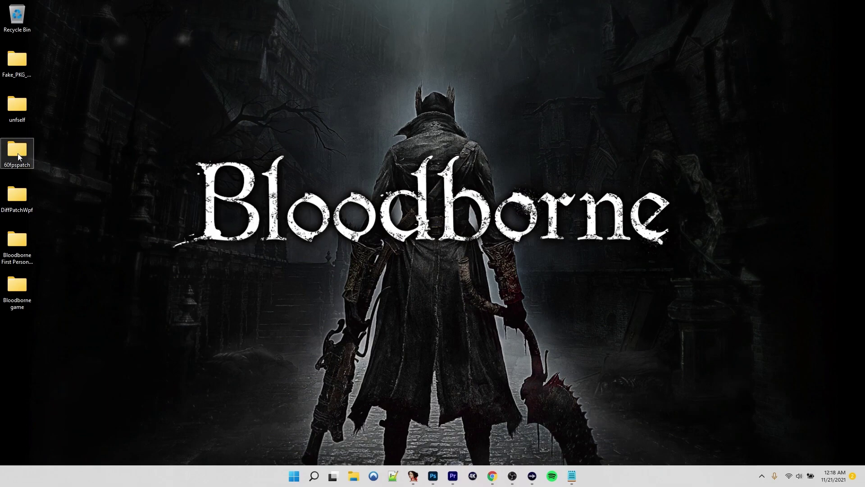
Open readme.txt from the 60fpspatch folder in Notepad and highlight '1.09 of the game'
{"action": "left_click", "coordinate": [17, 242]}
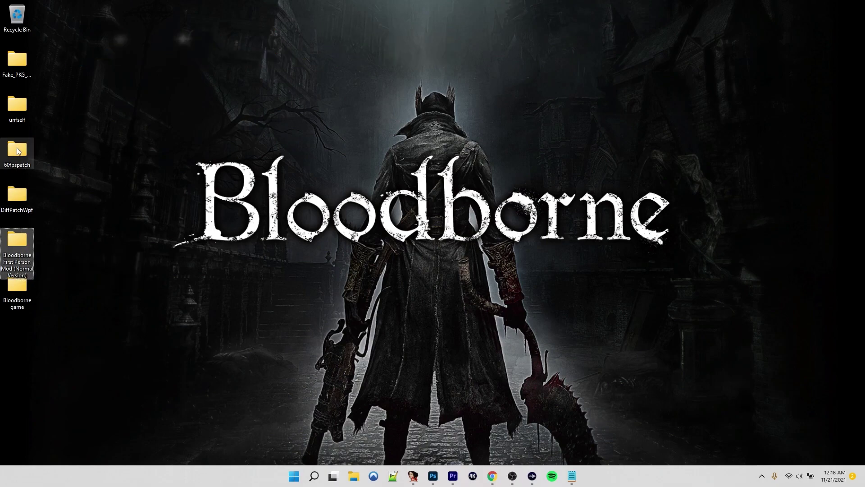
{"action": "double_click", "coordinate": [18, 151]}
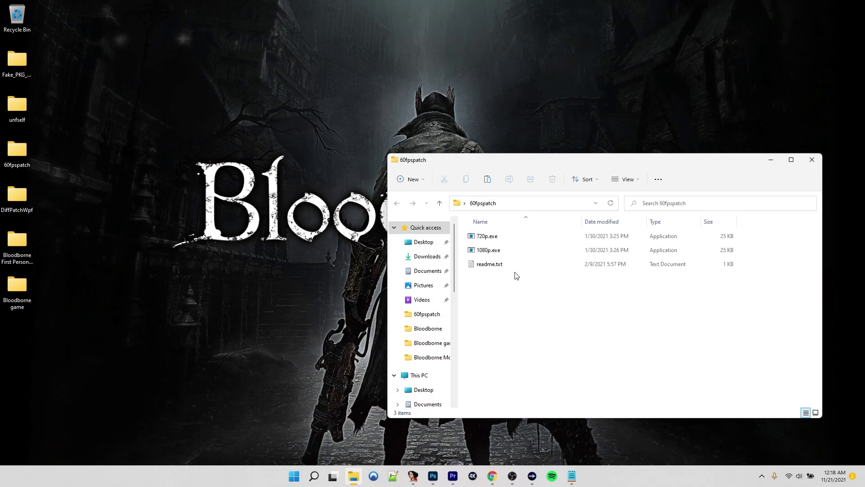
{"action": "left_click", "coordinate": [491, 265]}
{"action": "double_click", "coordinate": [491, 265]}
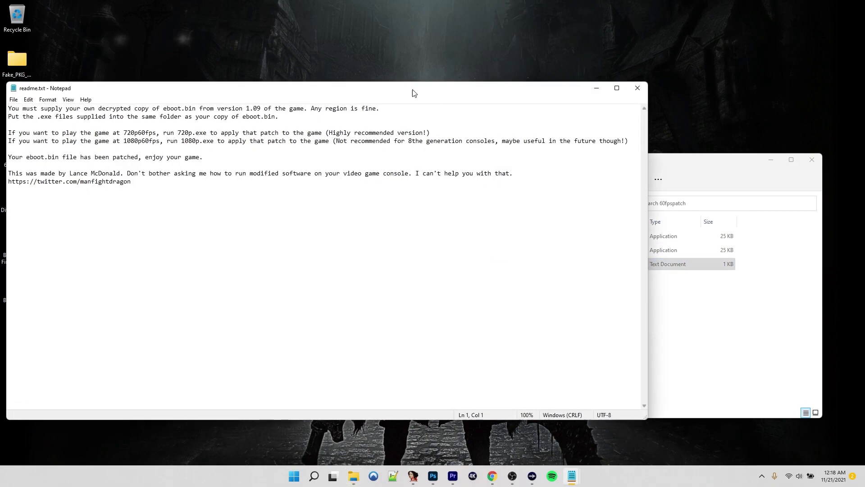
{"action": "left_click_drag", "start_coordinate": [414, 92], "coordinate": [440, 54]}
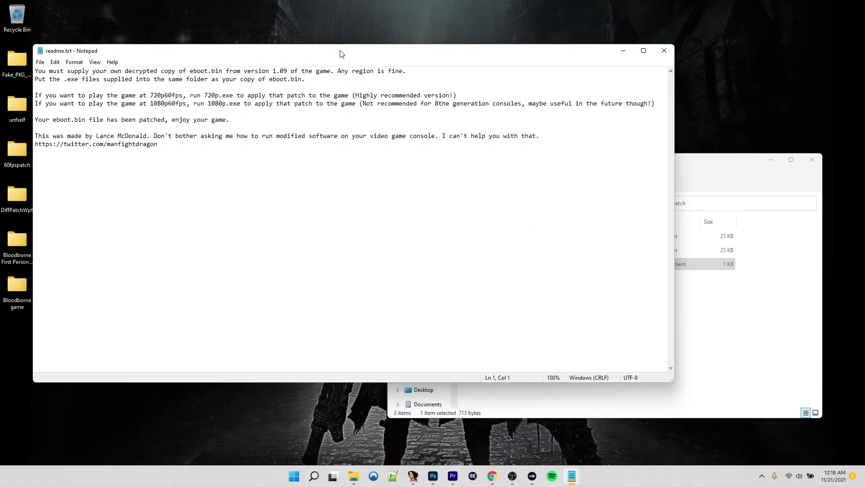
{"action": "left_click_drag", "start_coordinate": [329, 76], "coordinate": [273, 69]}
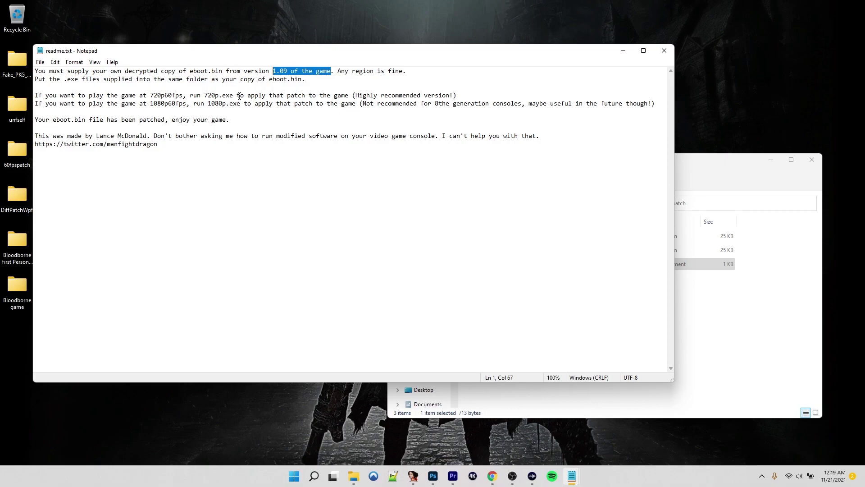
Open the First Person Mod's README.txt and highlight the line about 60fps patch compatibility
{"action": "left_click", "coordinate": [664, 50]}
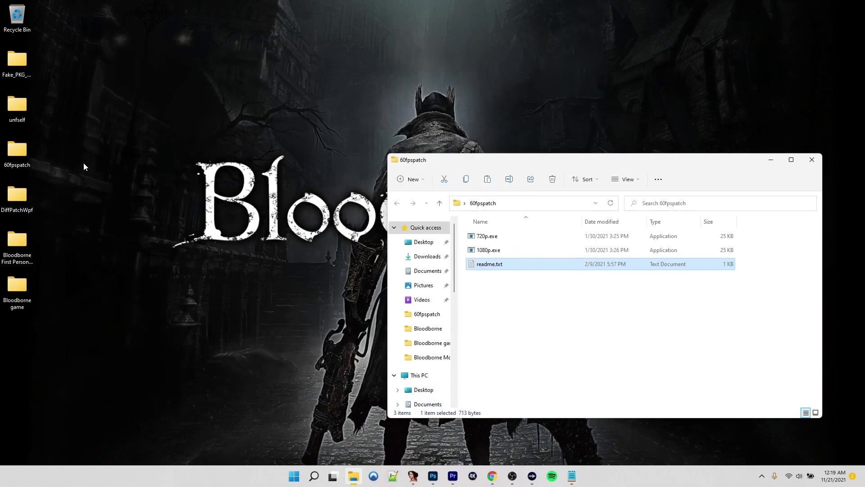
{"action": "double_click", "coordinate": [18, 239]}
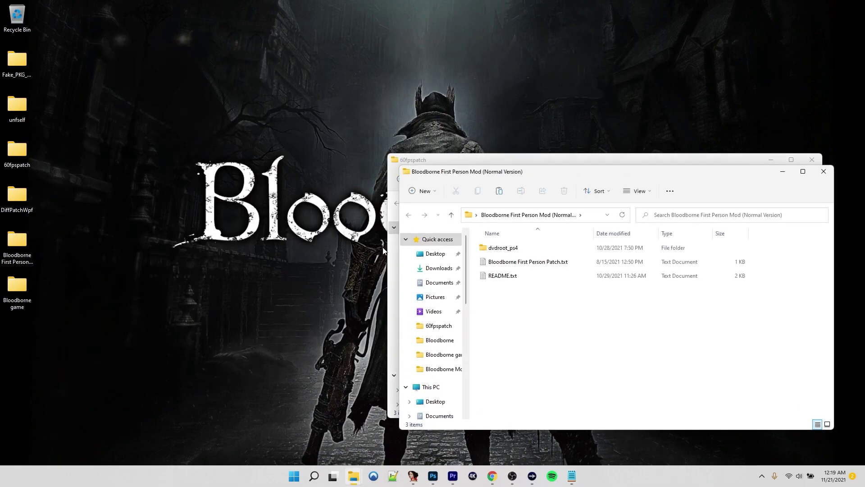
{"action": "double_click", "coordinate": [517, 274]}
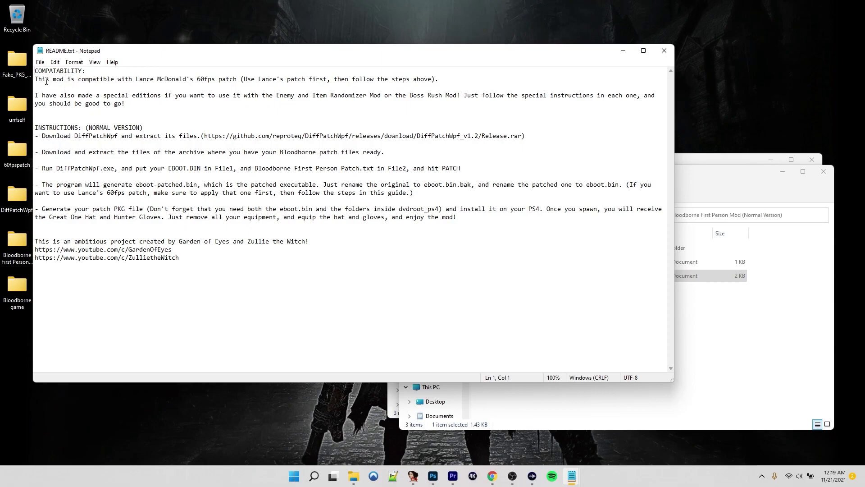
{"action": "left_click_drag", "start_coordinate": [39, 80], "coordinate": [237, 82]}
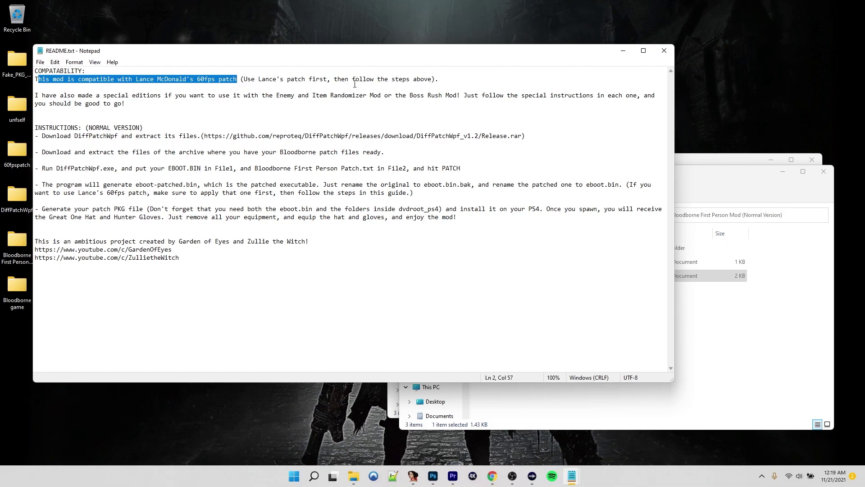
Close the mod README and both folder windows to return to the desktop
{"action": "left_click", "coordinate": [667, 53]}
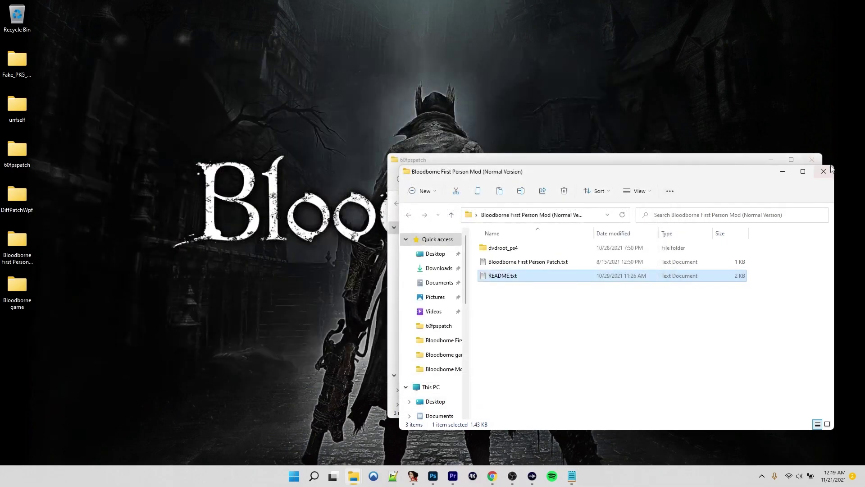
{"action": "left_click", "coordinate": [828, 173]}
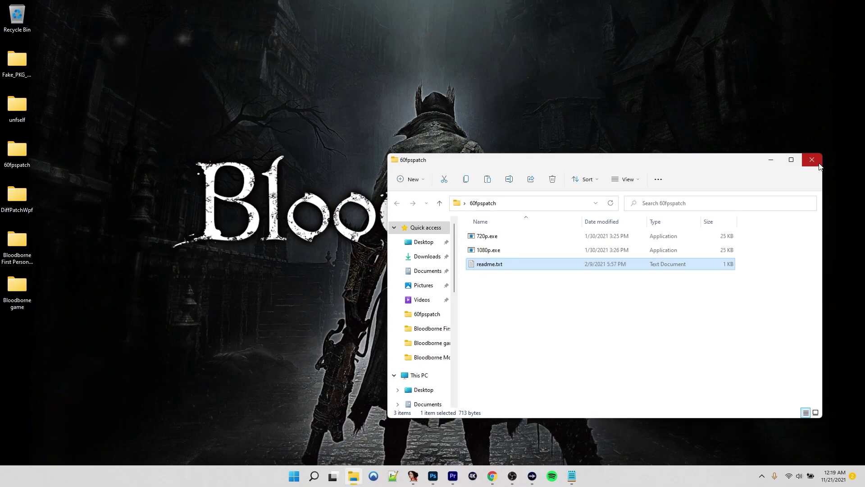
{"action": "left_click", "coordinate": [818, 164]}
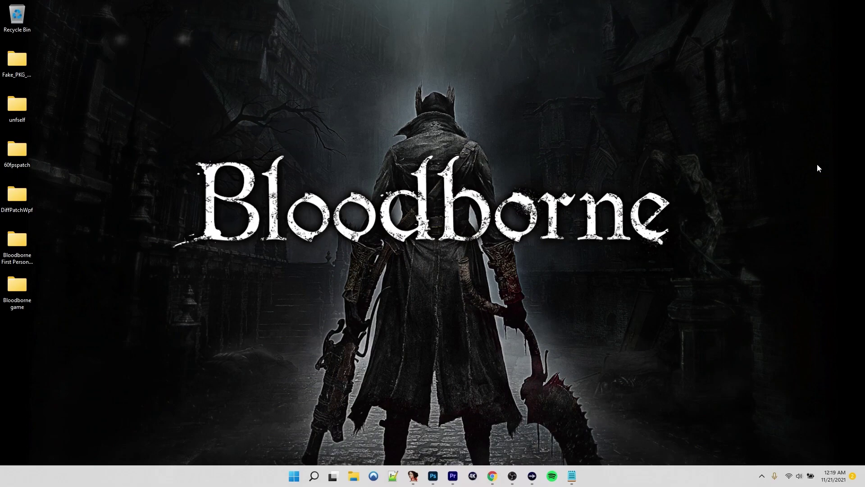
Open the Bloodborne folder showing the A0100 and A0109 pkgs, widen Name, then open Fake_PKG_Generator_3.38
{"action": "double_click", "coordinate": [13, 284]}
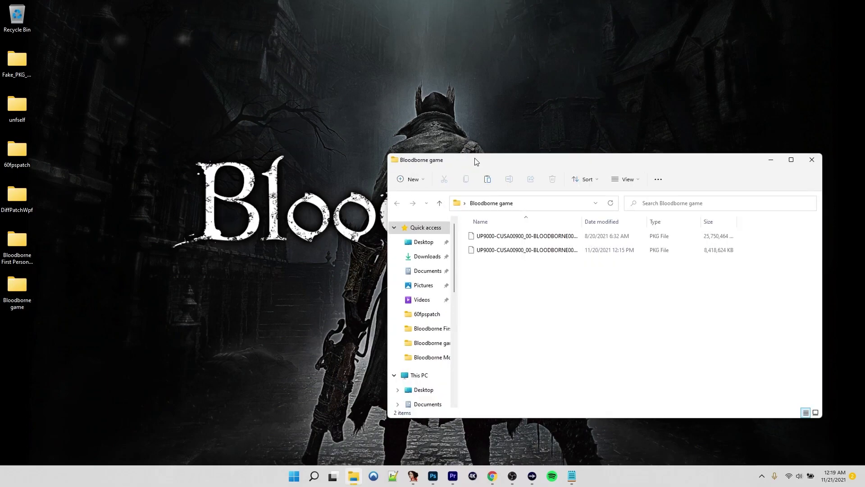
{"action": "left_click_drag", "start_coordinate": [475, 161], "coordinate": [292, 139]}
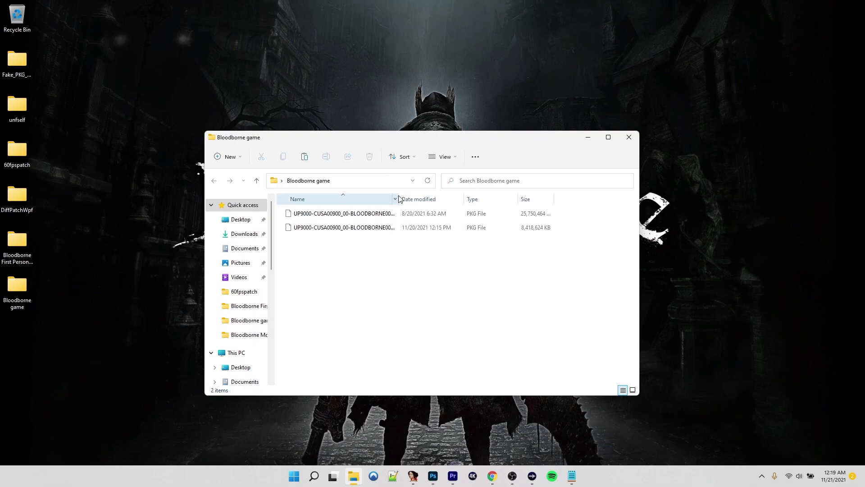
{"action": "left_click_drag", "start_coordinate": [399, 198], "coordinate": [485, 199]}
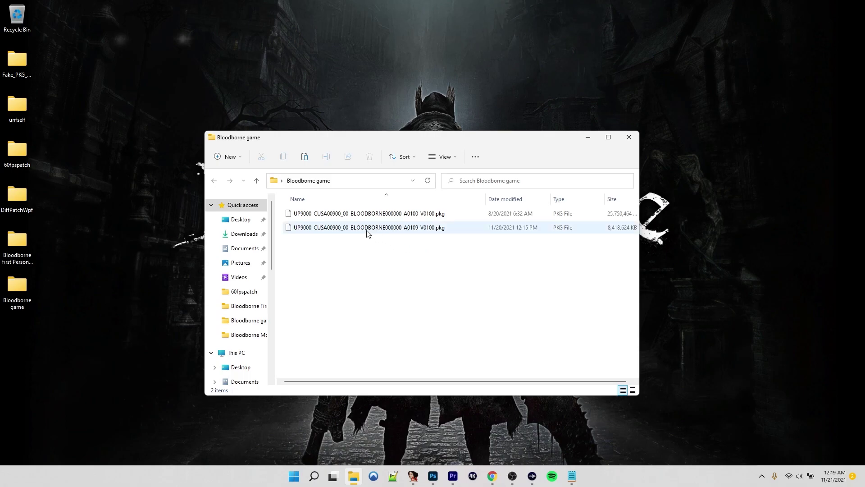
{"action": "double_click", "coordinate": [18, 61]}
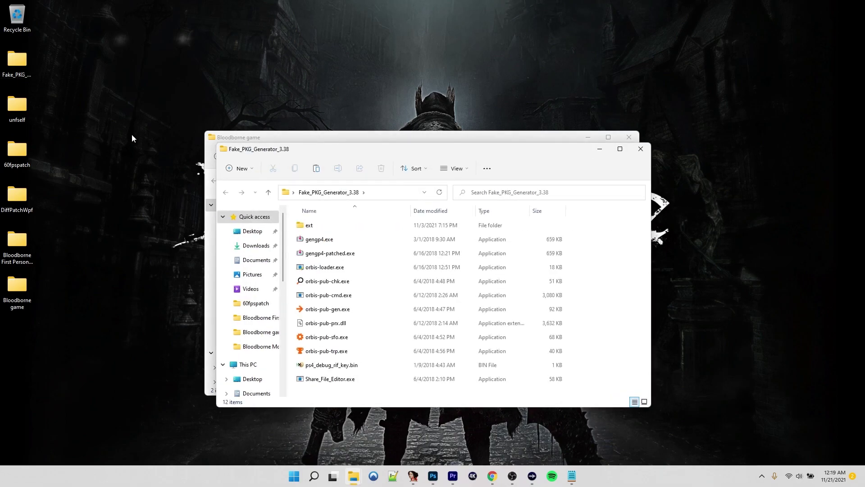
Launch orbis-pub-chk.exe and load the A0109 update pkg into its Image List
{"action": "double_click", "coordinate": [339, 281]}
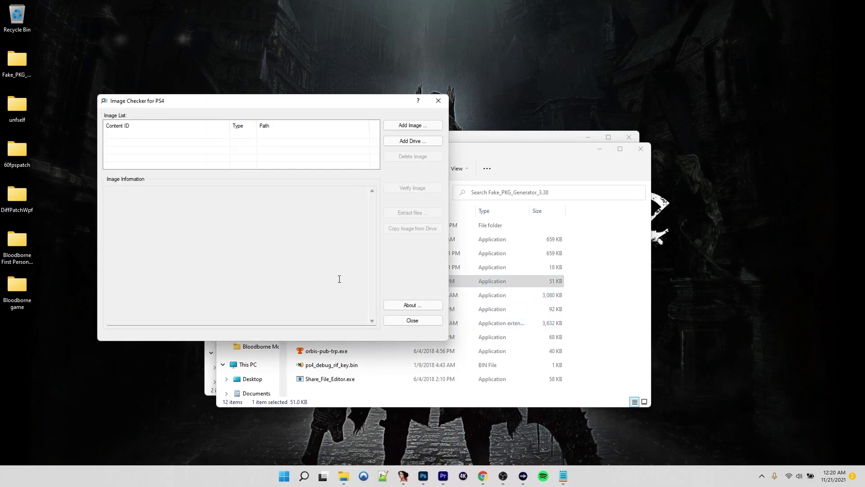
{"action": "left_click", "coordinate": [540, 137]}
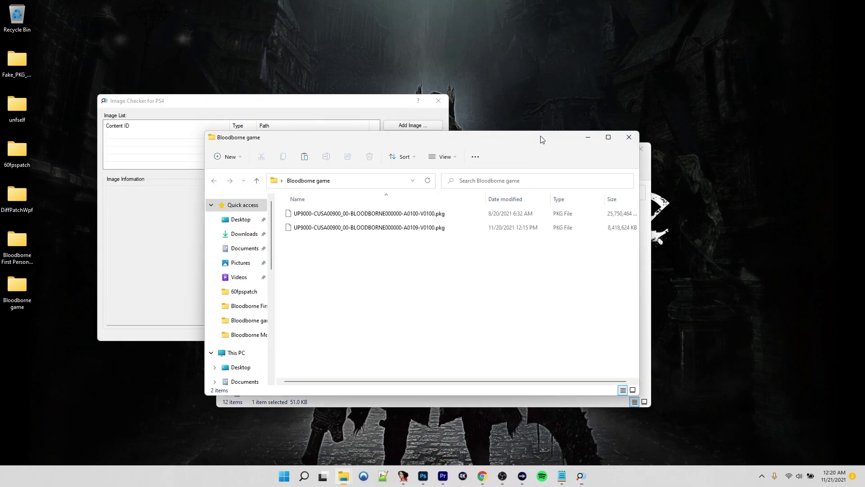
{"action": "left_click", "coordinate": [421, 231]}
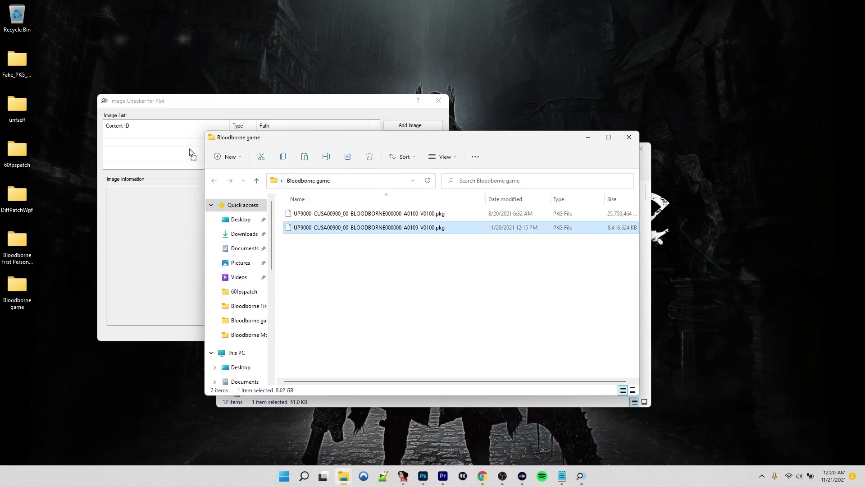
{"action": "left_click_drag", "start_coordinate": [170, 150], "coordinate": [170, 150]}
{"action": "left_click", "coordinate": [206, 111]}
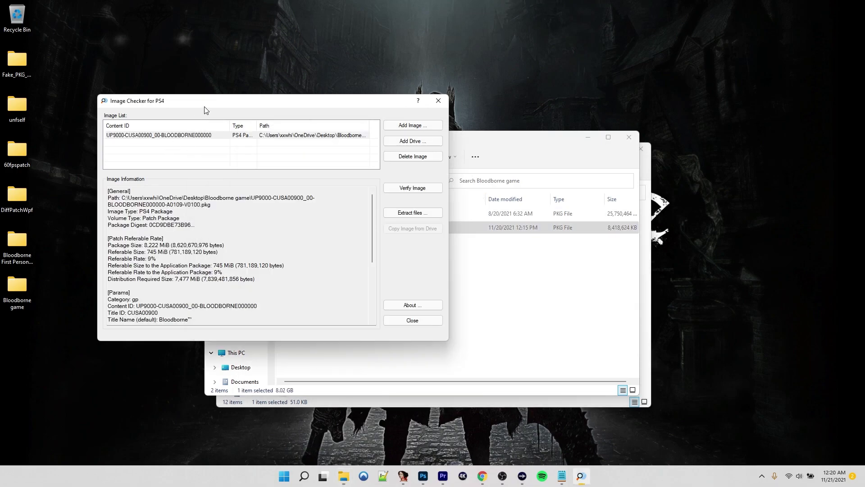
Choose Extract files and submit the package passcode
{"action": "left_click", "coordinate": [416, 210]}
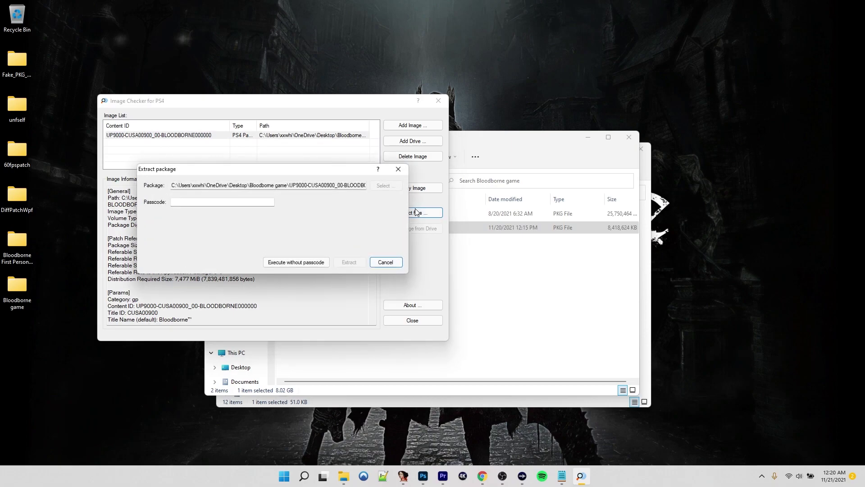
{"action": "left_click", "coordinate": [234, 202]}
{"action": "type", "text": "0"}
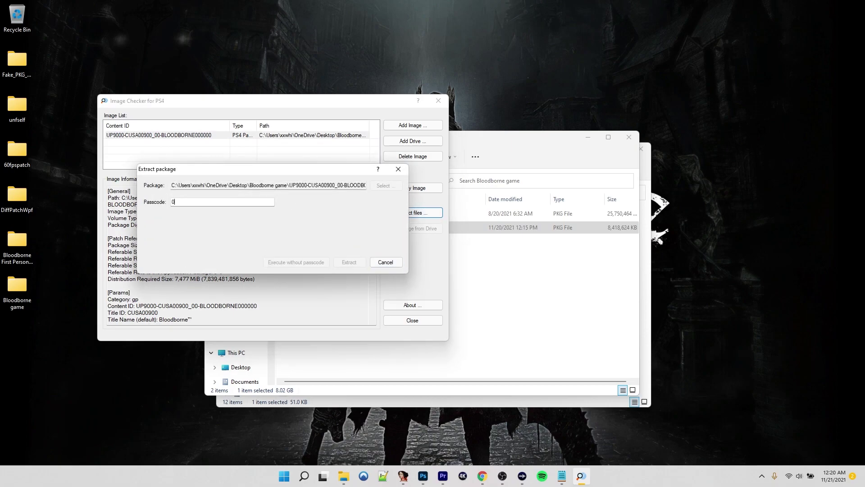
{"action": "type", "text": "0000000000000000000000000000000"}
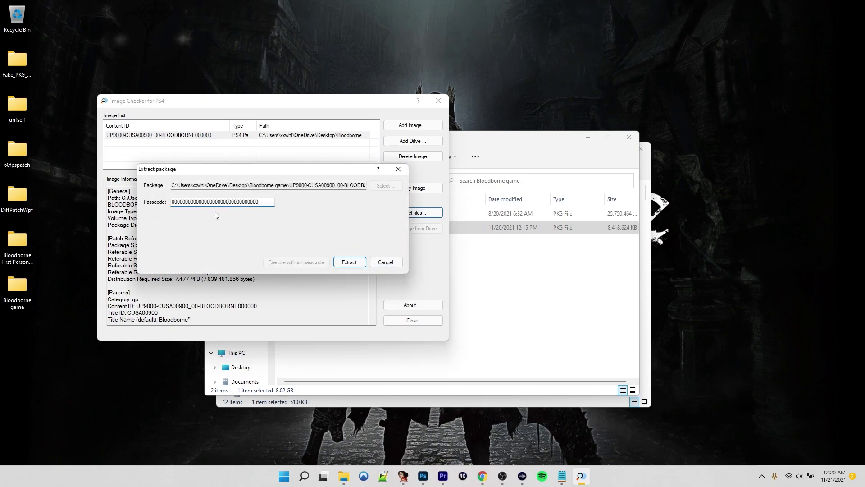
{"action": "left_click", "coordinate": [350, 262]}
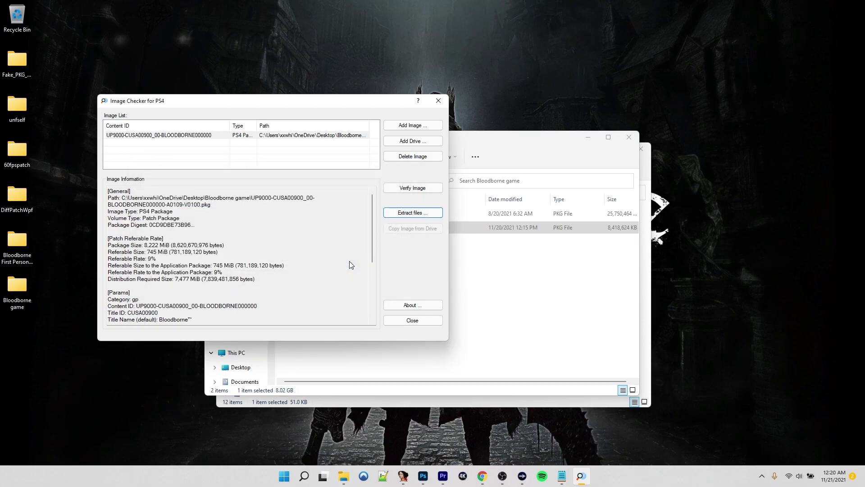
Extract all files and folders of the package into the Bloodborne game folder, allowing overwrites
{"action": "key", "text": "Return"}
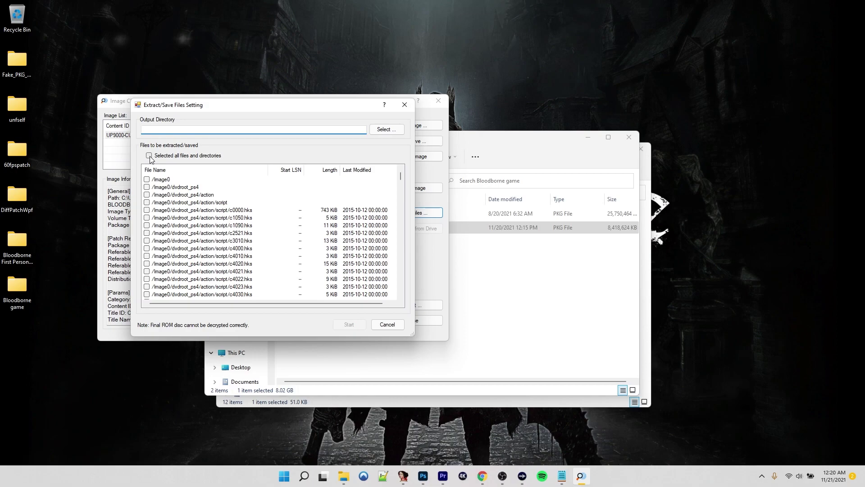
{"action": "left_click", "coordinate": [149, 156]}
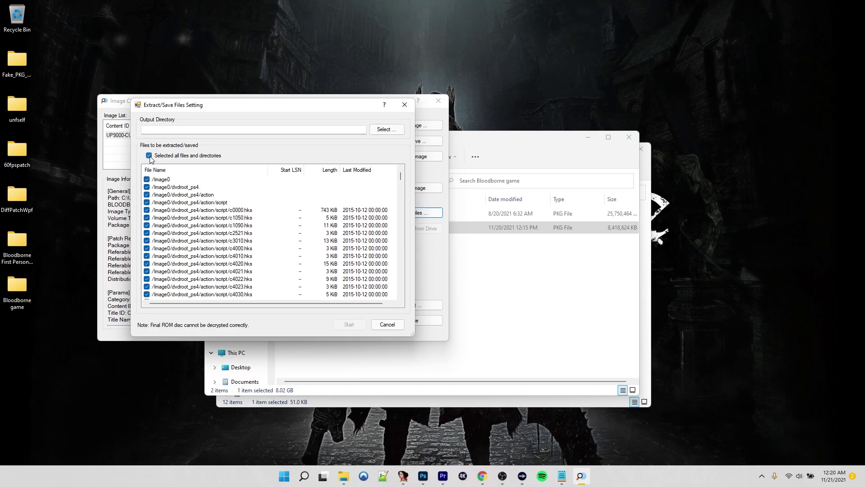
{"action": "left_click", "coordinate": [396, 130]}
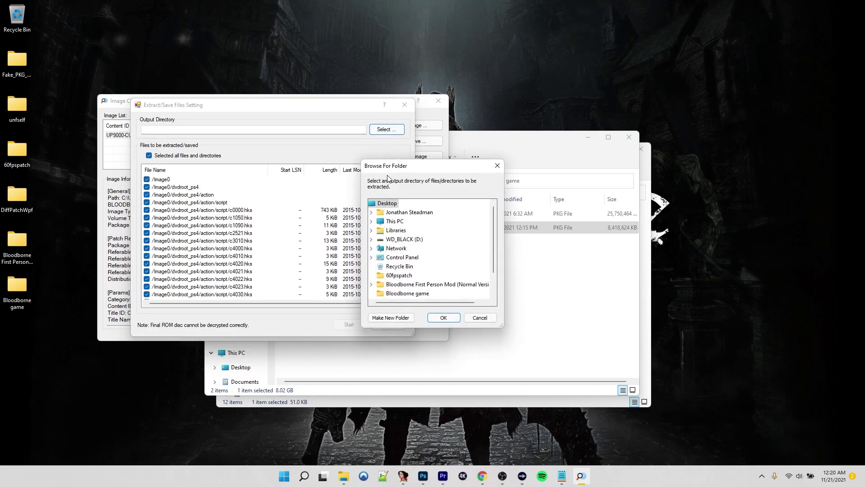
{"action": "double_click", "coordinate": [395, 221]}
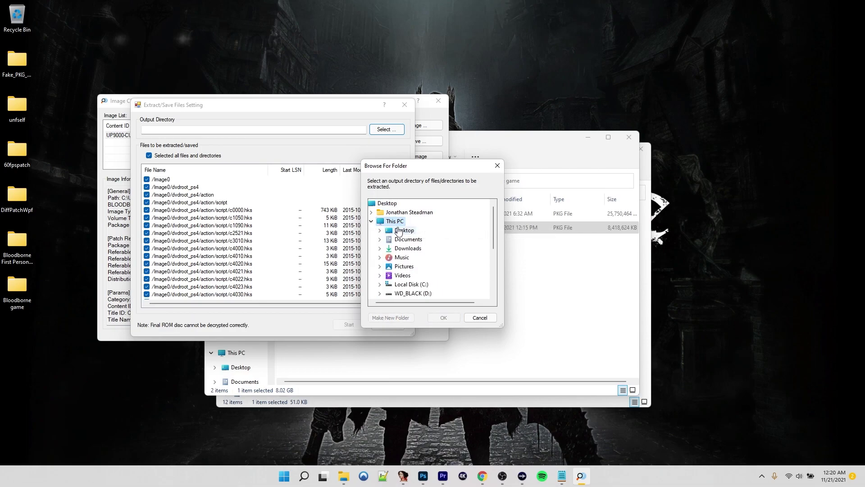
{"action": "double_click", "coordinate": [398, 231]}
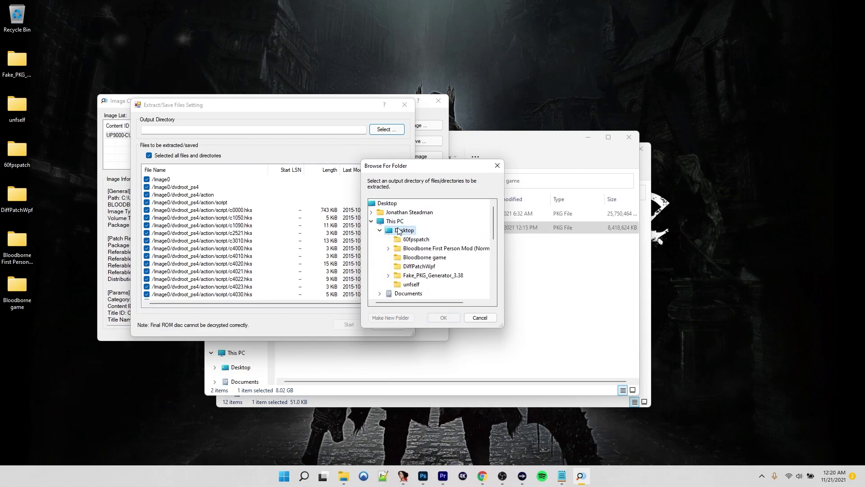
{"action": "left_click", "coordinate": [415, 258]}
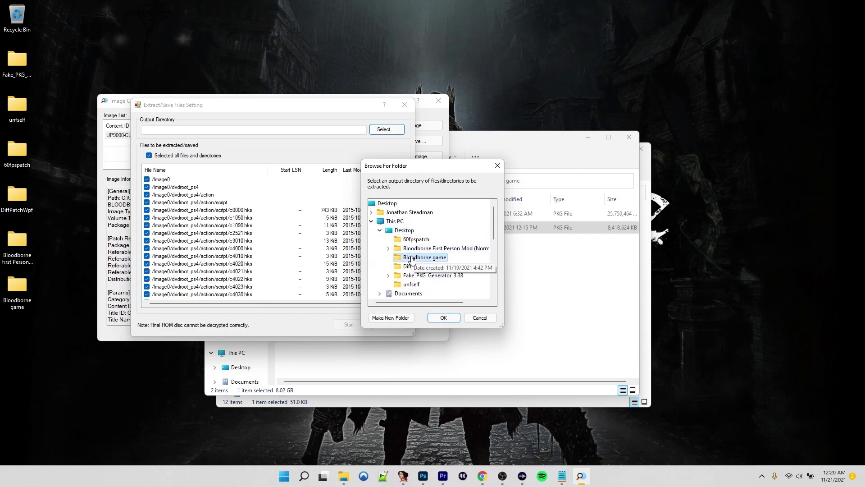
{"action": "left_click", "coordinate": [441, 317]}
{"action": "left_click", "coordinate": [348, 324]}
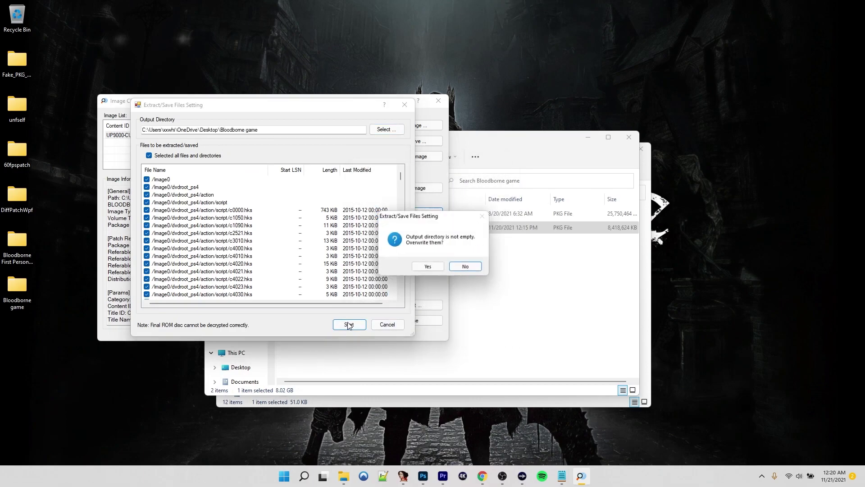
{"action": "left_click", "coordinate": [428, 267]}
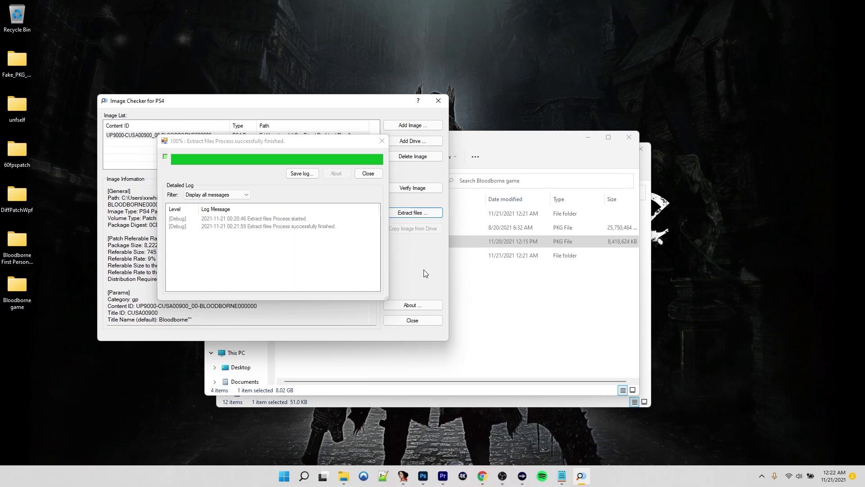
Close Image Checker and cut all 16 items from the Sc0 folder
{"action": "left_click", "coordinate": [372, 175]}
{"action": "left_click", "coordinate": [439, 101]}
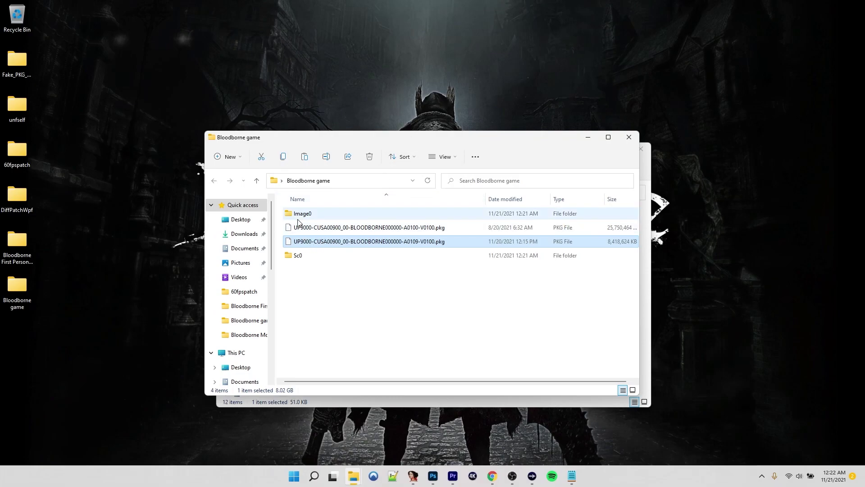
{"action": "left_click", "coordinate": [294, 258]}
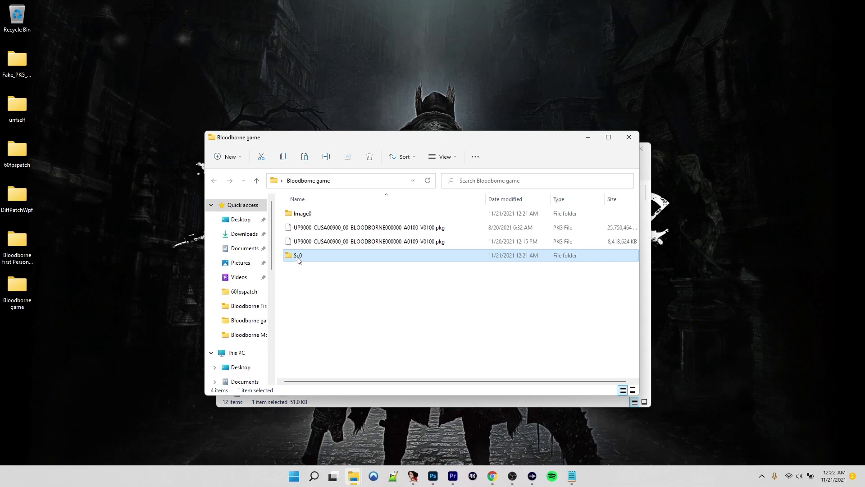
{"action": "double_click", "coordinate": [298, 257]}
{"action": "left_click", "coordinate": [305, 271]}
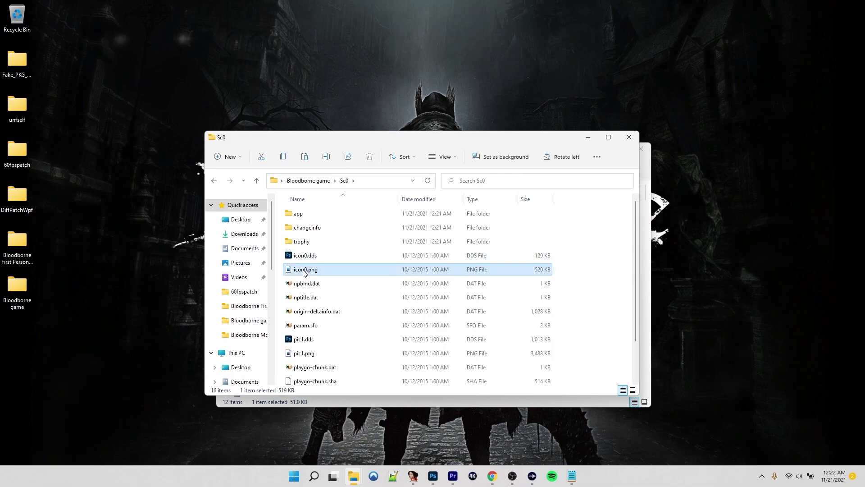
{"action": "key", "text": "ctrl+a"}
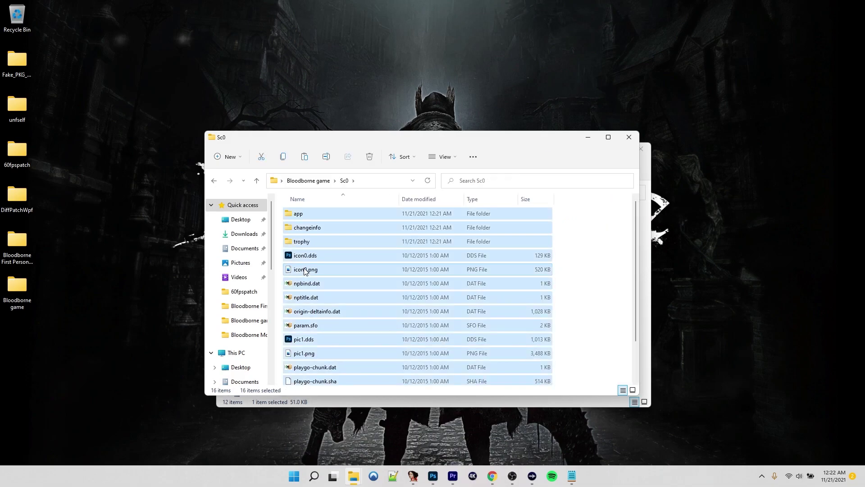
{"action": "right_click", "coordinate": [304, 270]}
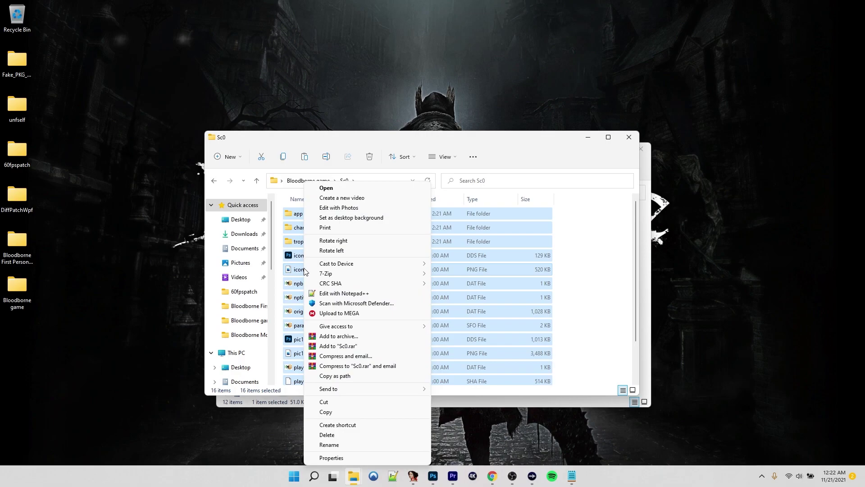
{"action": "left_click", "coordinate": [326, 402]}
Paste the Sc0 items into Image0\sce_sys
{"action": "left_click", "coordinate": [309, 180]}
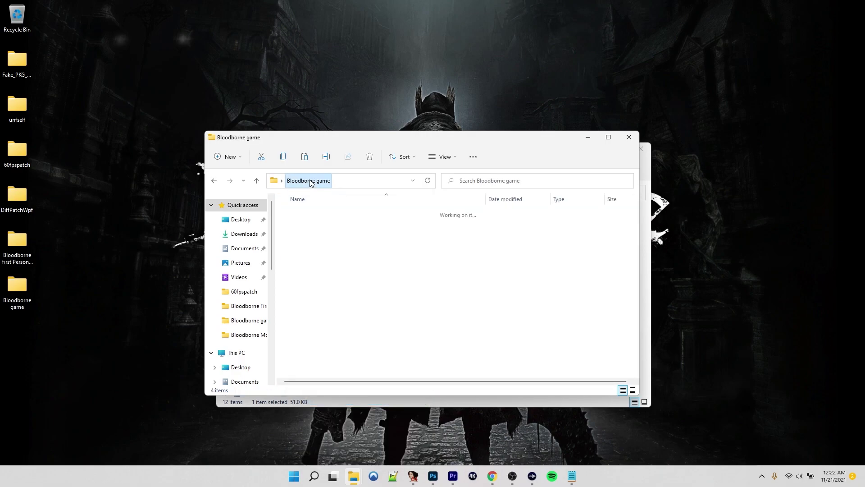
{"action": "double_click", "coordinate": [299, 213]}
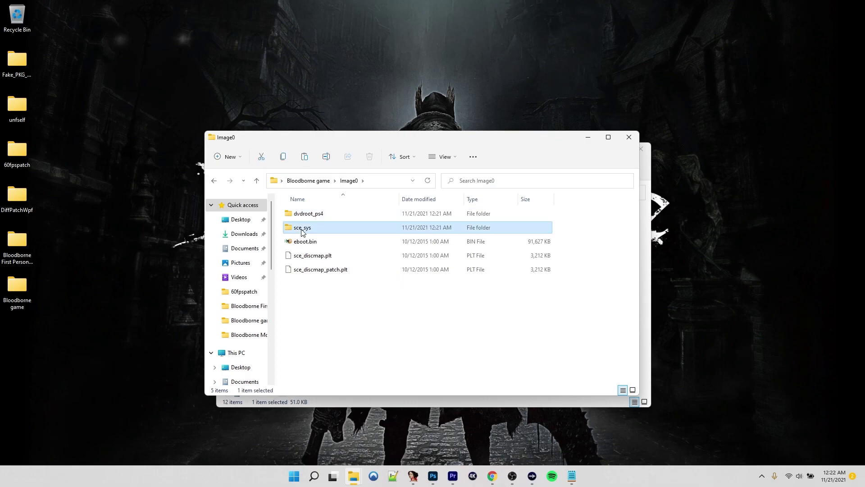
{"action": "double_click", "coordinate": [302, 228]}
{"action": "right_click", "coordinate": [300, 254]}
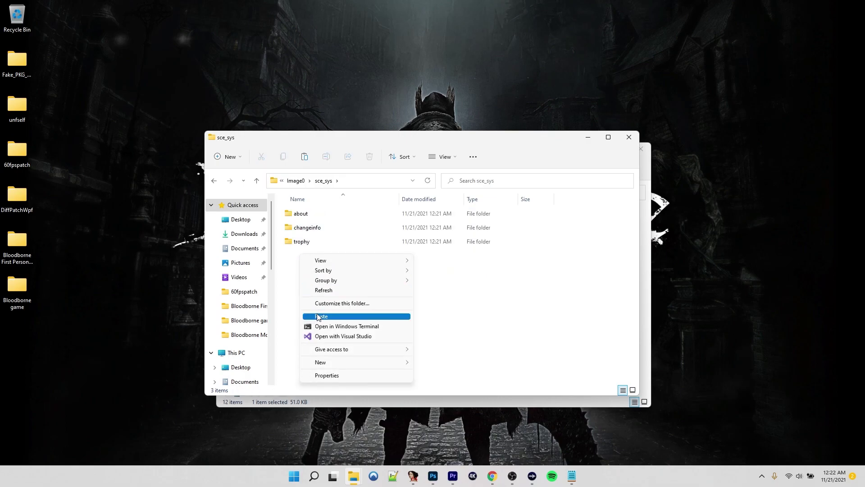
{"action": "left_click", "coordinate": [317, 315]}
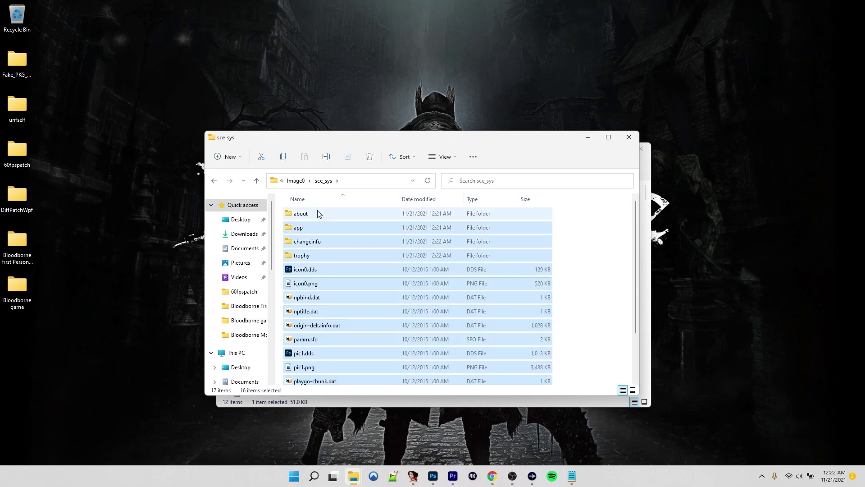
Delete the emptied Sc0 folder from the Bloodborne game folder
{"action": "left_click", "coordinate": [297, 181]}
{"action": "left_click", "coordinate": [298, 180]}
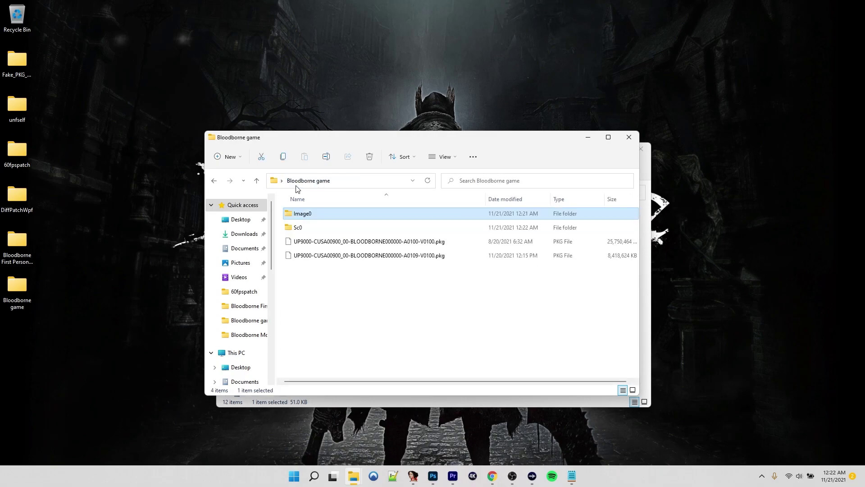
{"action": "left_click", "coordinate": [298, 227]}
{"action": "key", "text": "Delete"}
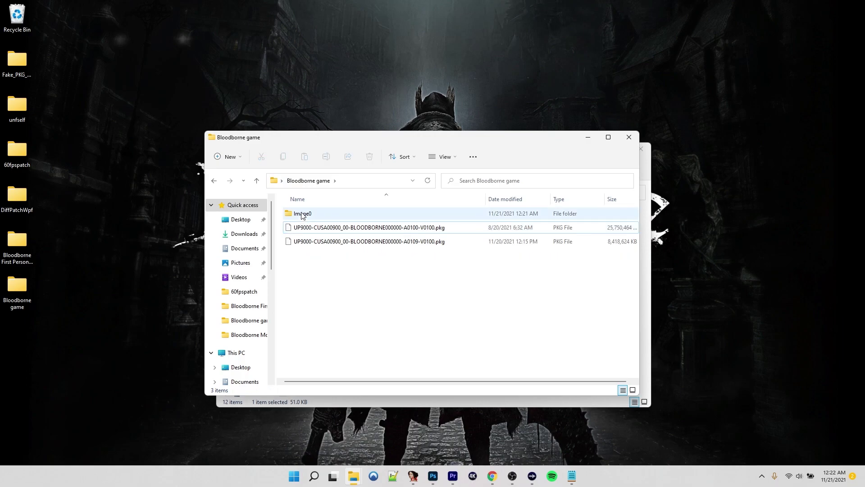
Copy CUSA00900 from the PKG name and rename Image0 to CUSA00900-patch
{"action": "left_click", "coordinate": [302, 216]}
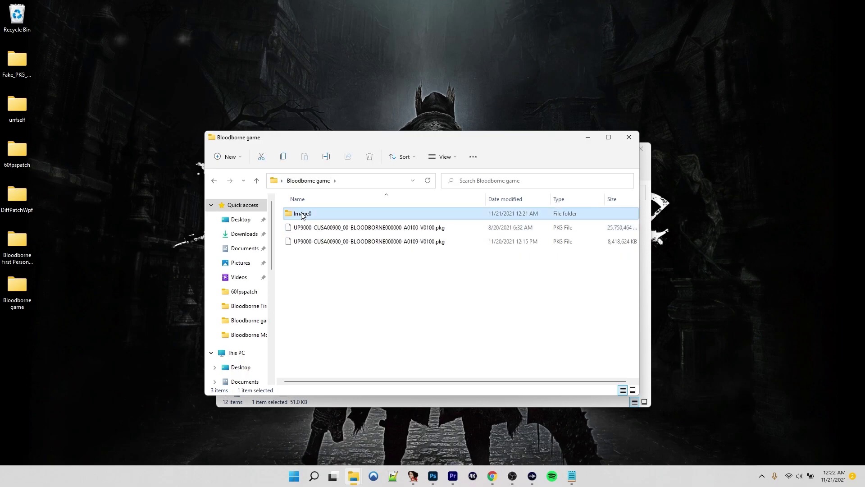
{"action": "left_click", "coordinate": [326, 229]}
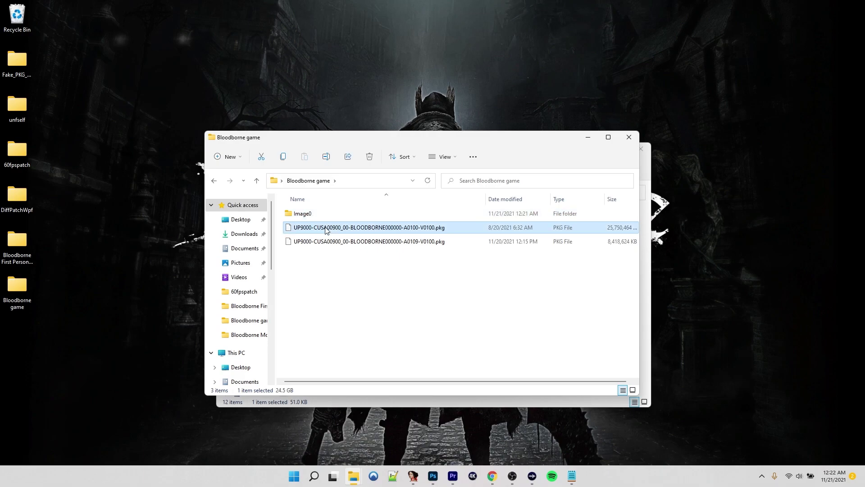
{"action": "left_click", "coordinate": [327, 229]}
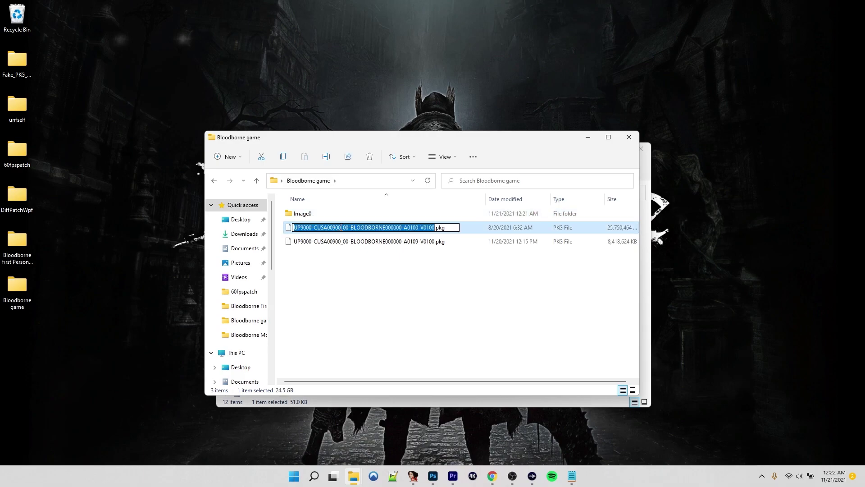
{"action": "left_click_drag", "start_coordinate": [341, 227], "coordinate": [316, 228]}
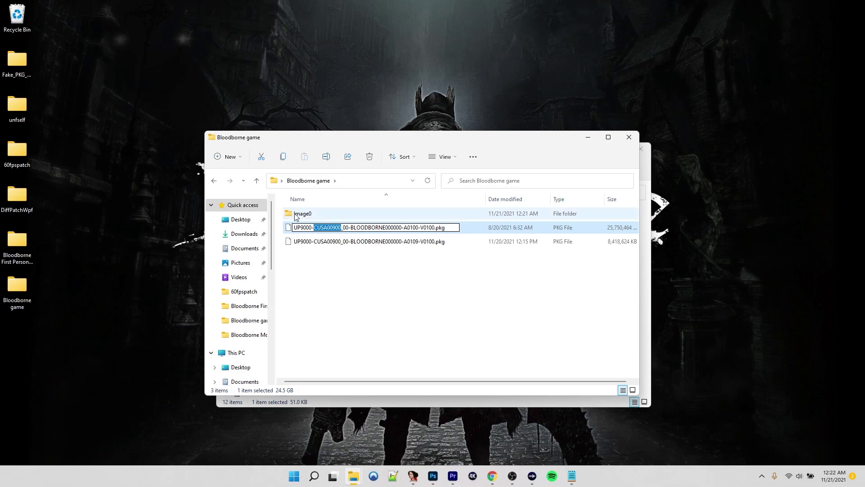
{"action": "left_click", "coordinate": [298, 215]}
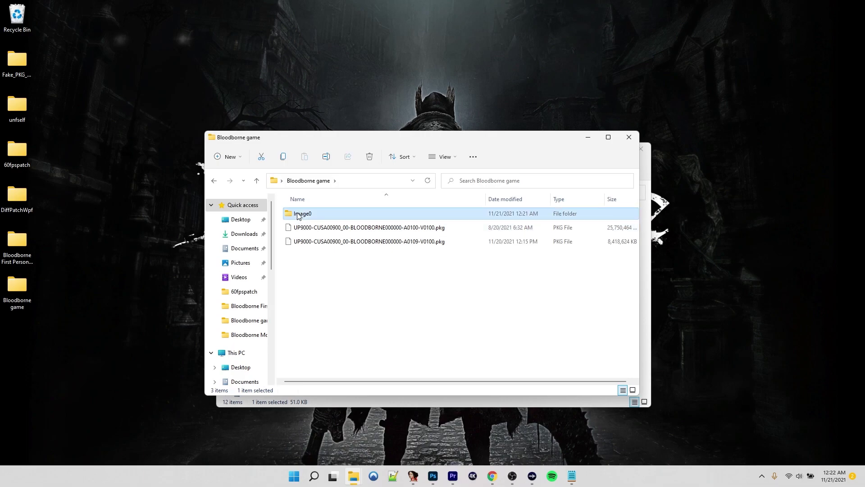
{"action": "key", "text": "F2"}
{"action": "key", "text": "ctrl+v"}
{"action": "type", "text": "-pat"}
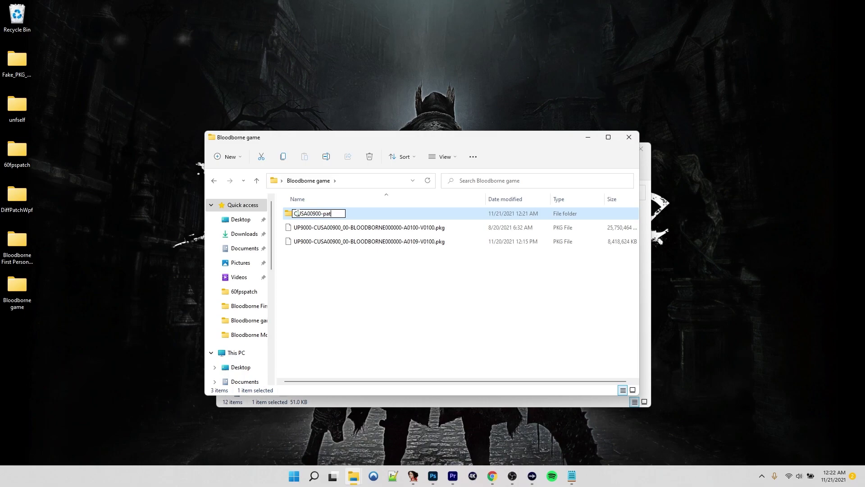
{"action": "type", "text": "ch"}
{"action": "key", "text": "Return"}
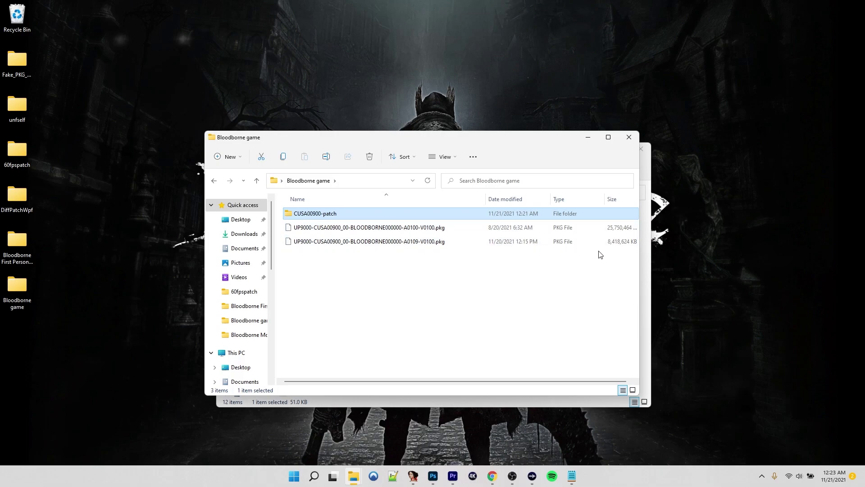
Close the leftover Explorer window and open the CUSA00900-patch and 60fpspatch folders
{"action": "left_click", "coordinate": [645, 150]}
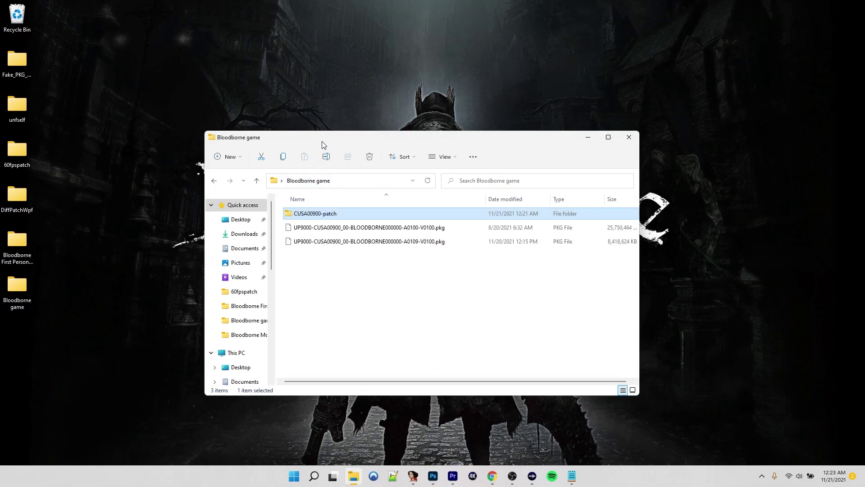
{"action": "double_click", "coordinate": [319, 215]}
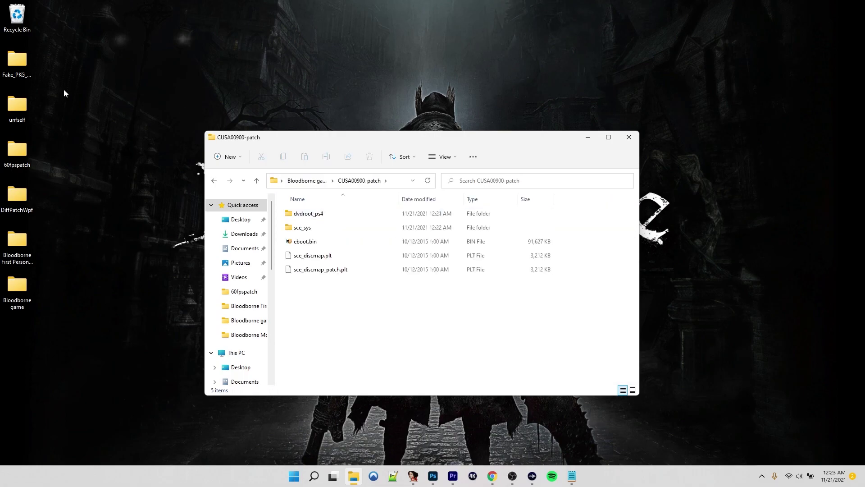
{"action": "double_click", "coordinate": [16, 151]}
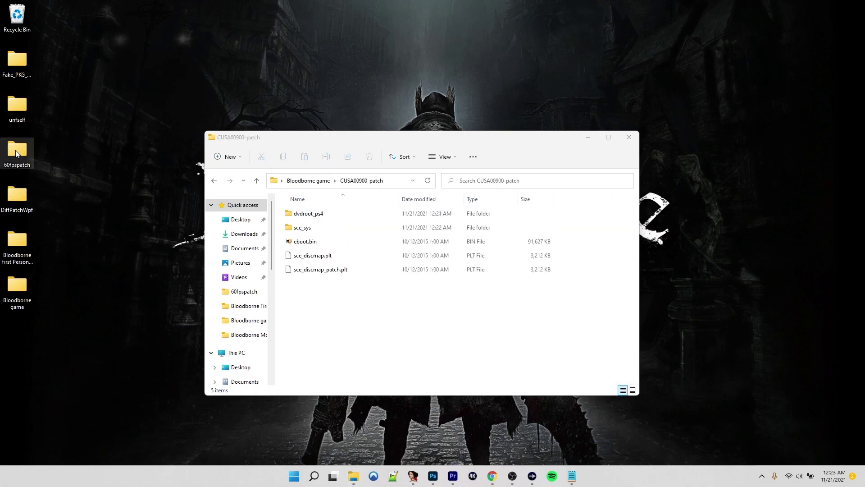
Open the 60fpspatch readme.txt and highlight the line about supplying a decrypted eboot.bin
{"action": "left_click", "coordinate": [319, 267]}
{"action": "double_click", "coordinate": [319, 269]}
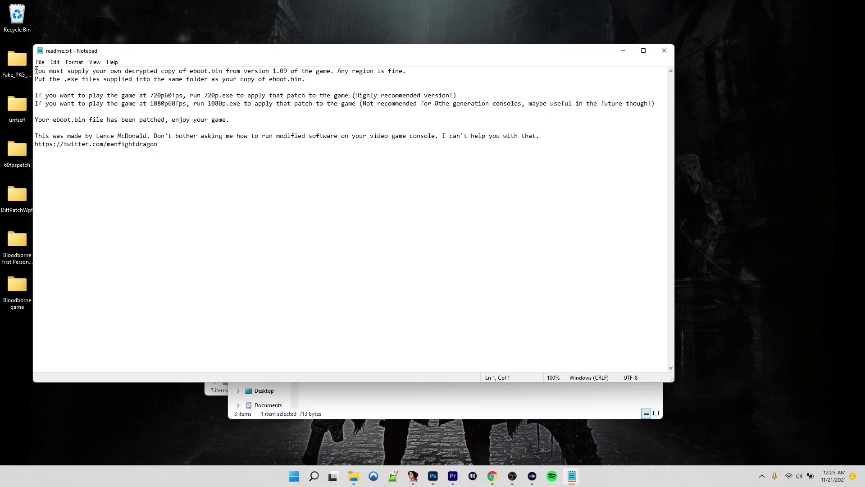
{"action": "left_click_drag", "start_coordinate": [35, 71], "coordinate": [223, 71]}
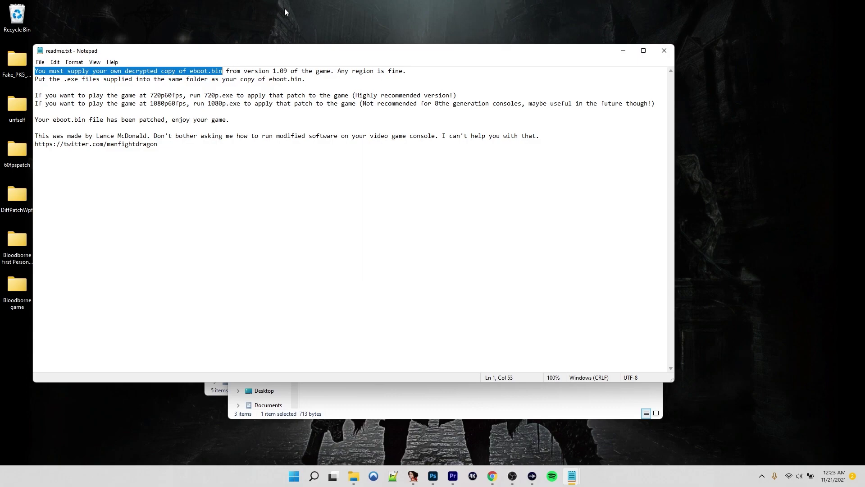
Copy eboot.bin into 60fpspatch and run 720p.exe, which rejects the file size
{"action": "left_click", "coordinate": [624, 50]}
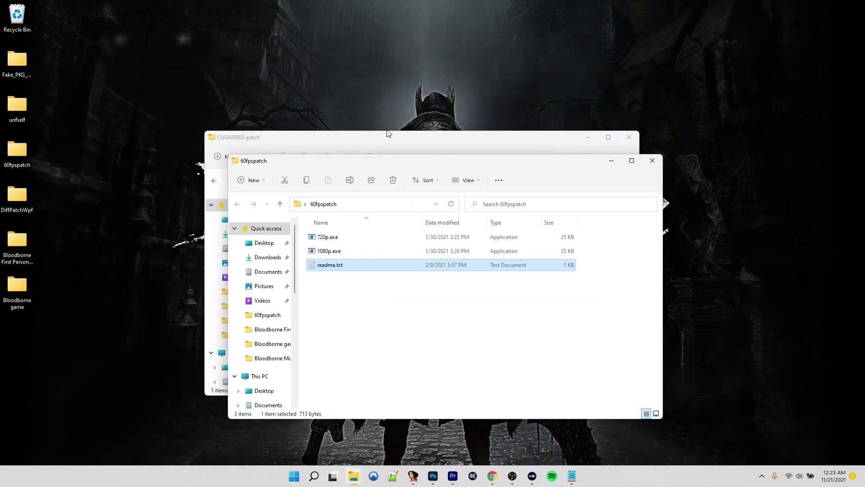
{"action": "left_click_drag", "start_coordinate": [347, 142], "coordinate": [203, 53]}
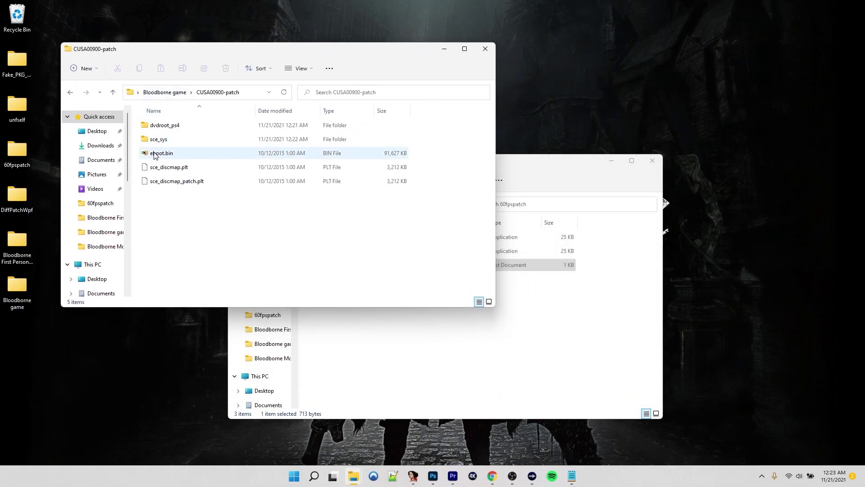
{"action": "left_click_drag", "start_coordinate": [154, 155], "coordinate": [423, 358]}
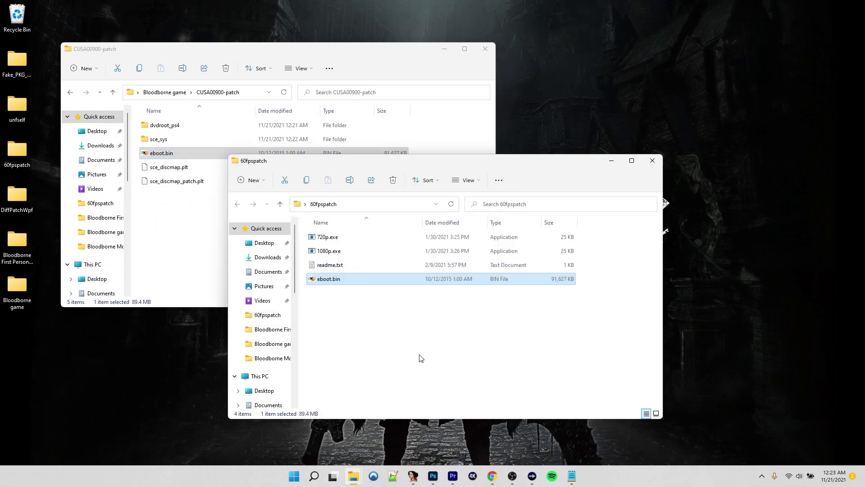
{"action": "double_click", "coordinate": [333, 238]}
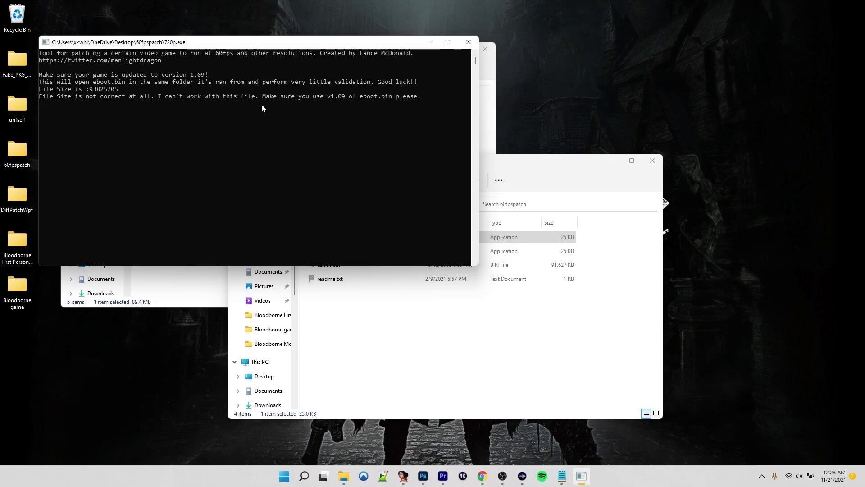
{"action": "left_click", "coordinate": [468, 42]}
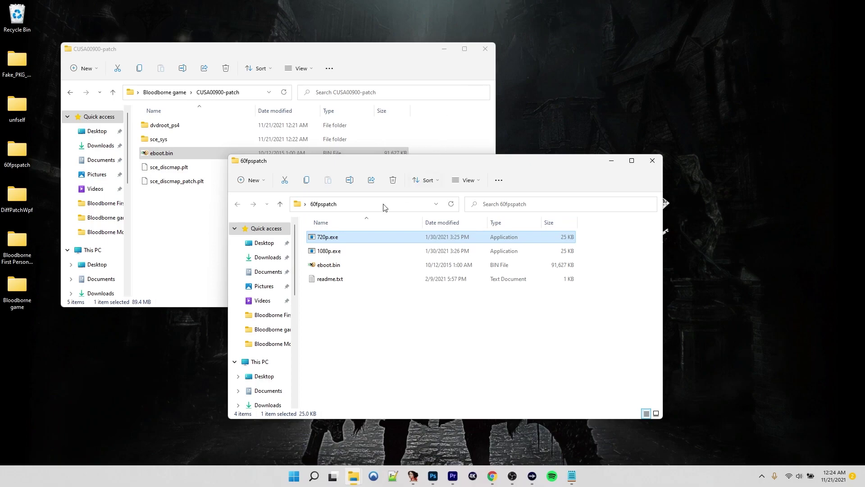
Delete the rejected eboot.bin copy and decrypt CUSA00900-patch's eboot.bin with UnfSelf.exe
{"action": "left_click", "coordinate": [330, 266]}
{"action": "key", "text": "Delete"}
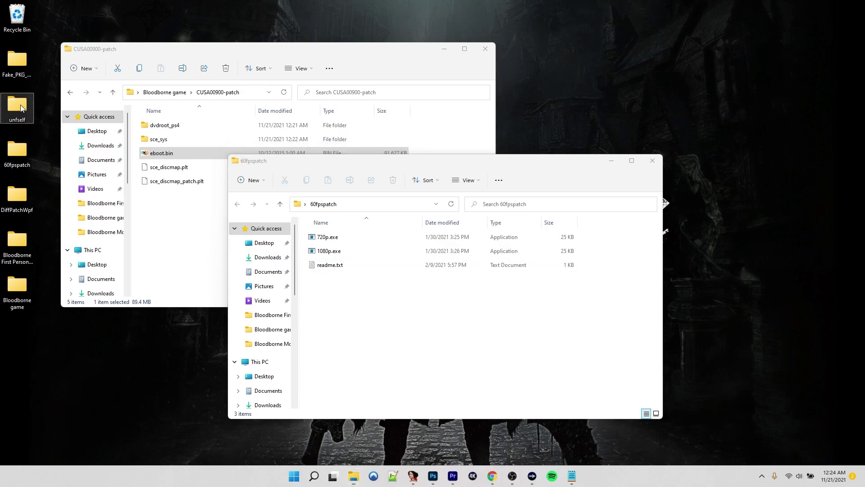
{"action": "double_click", "coordinate": [17, 106]}
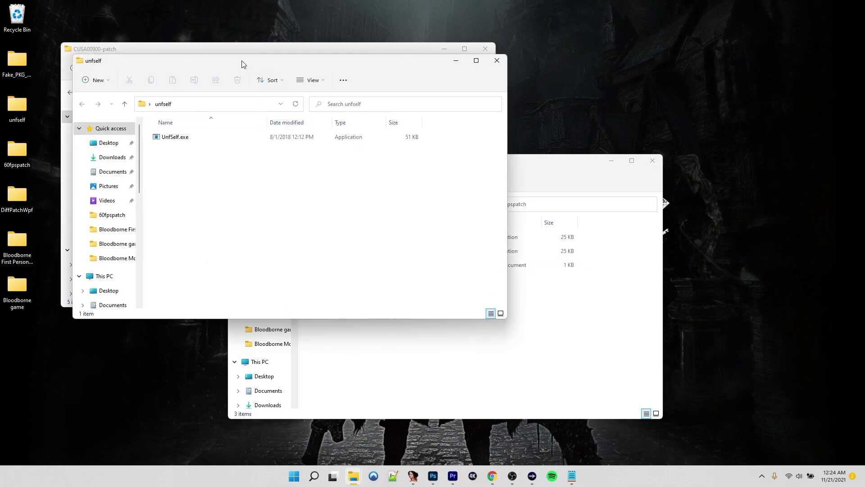
{"action": "left_click_drag", "start_coordinate": [242, 63], "coordinate": [582, 204]}
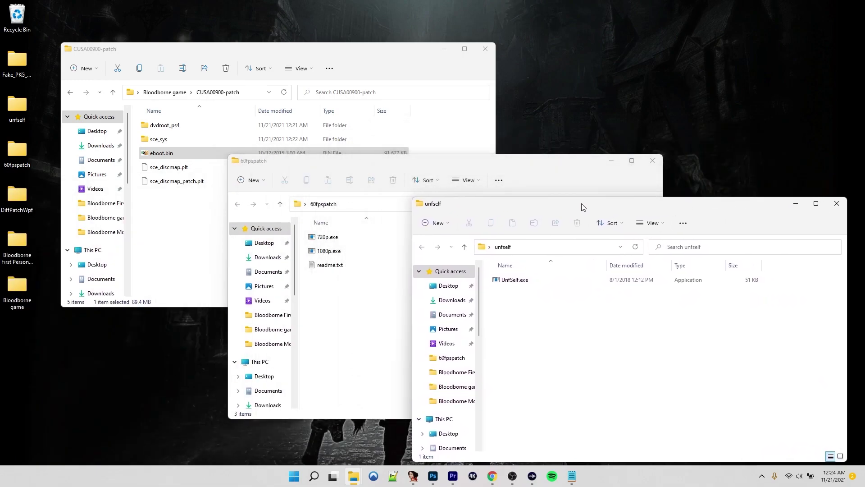
{"action": "left_click", "coordinate": [352, 68]}
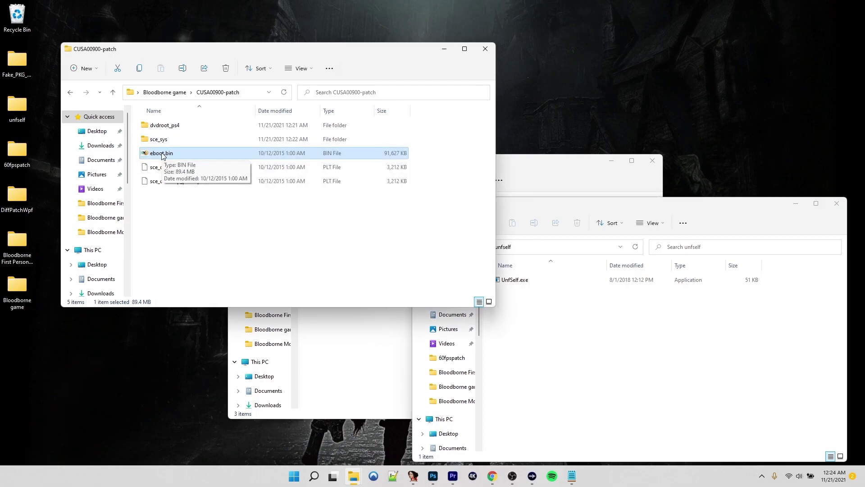
{"action": "left_click_drag", "start_coordinate": [162, 155], "coordinate": [510, 281]}
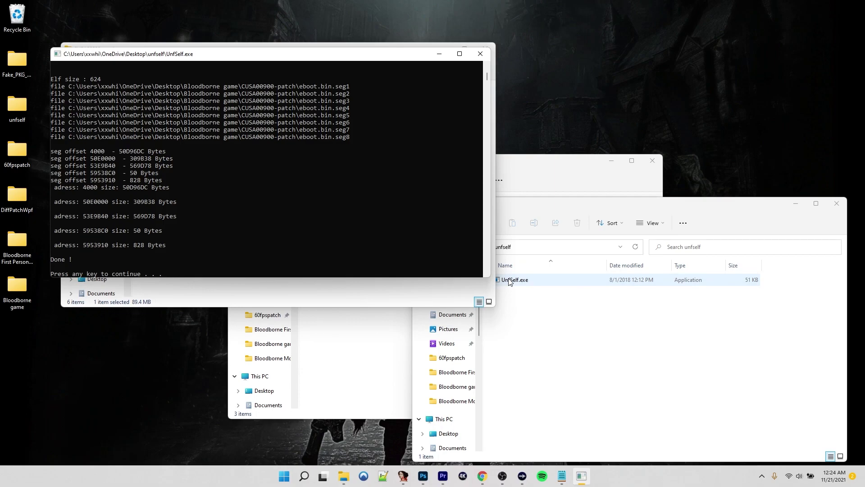
{"action": "key", "text": "Return"}
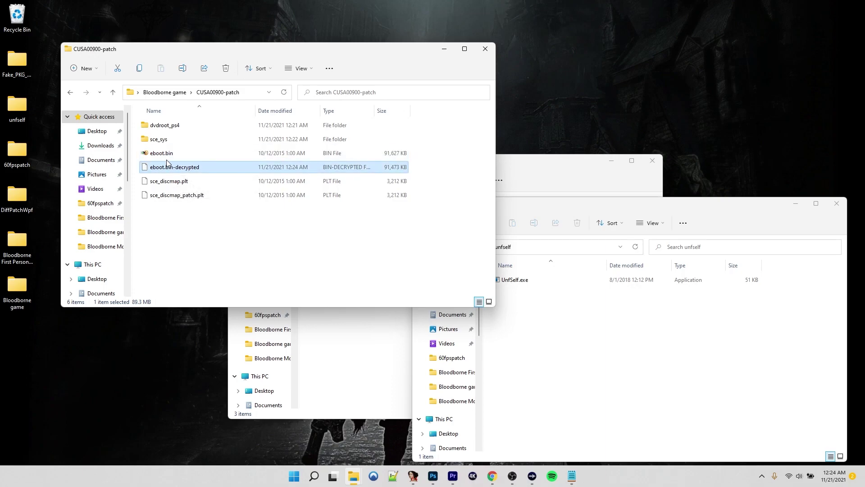
Replace the original eboot.bin with eboot.bin-decrypted renamed to eboot.bin, and close unfself
{"action": "left_click", "coordinate": [165, 157]}
{"action": "key", "text": "Delete"}
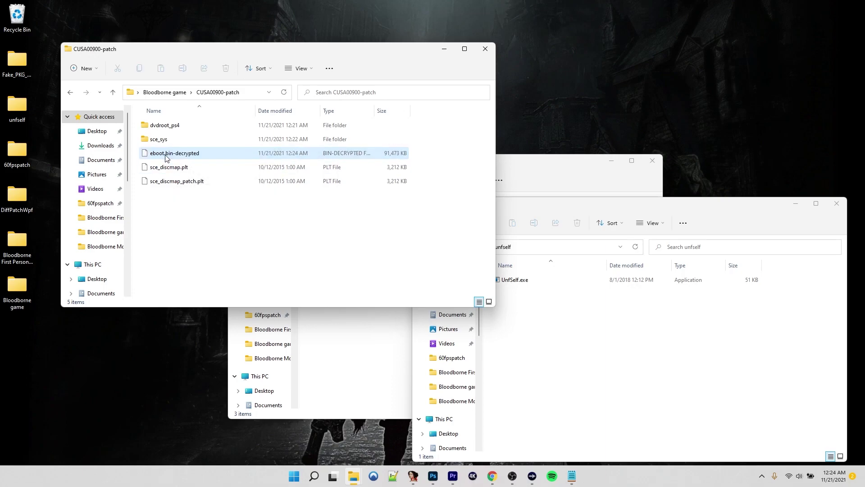
{"action": "left_click", "coordinate": [193, 158]}
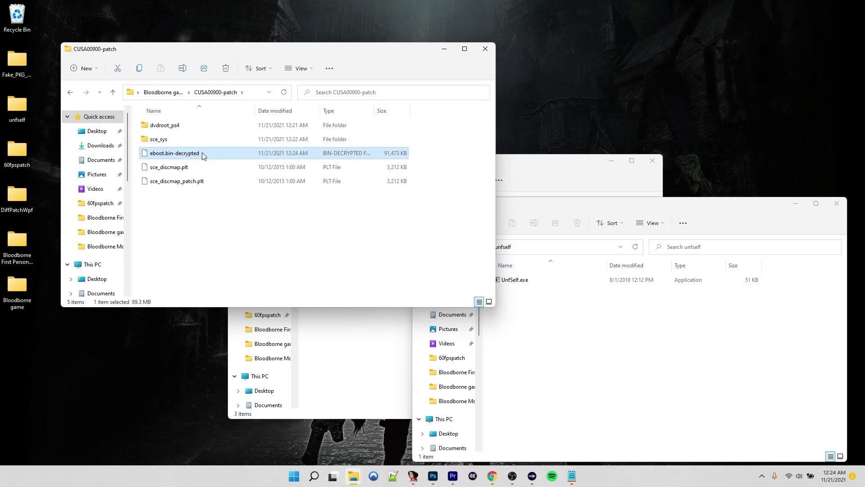
{"action": "key", "text": "F2"}
{"action": "key", "text": "End"}
{"action": "key", "text": "BackSpace"}
{"action": "key", "text": "BackSpace"}
{"action": "key", "text": "BackSpace"}
{"action": "key", "text": "BackSpace"}
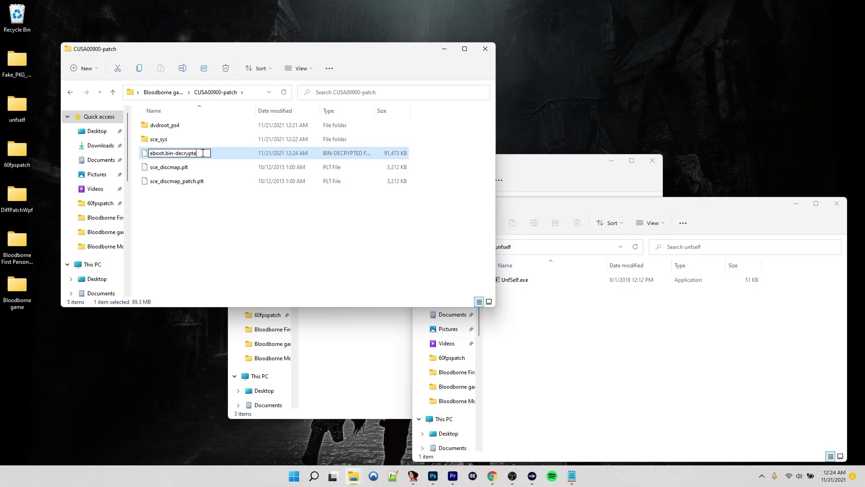
{"action": "key", "text": "BackSpace"}
{"action": "key", "text": "BackSpace"}
{"action": "key", "text": "BackSpace"}
{"action": "key", "text": "BackSpace"}
{"action": "key", "text": "BackSpace"}
{"action": "key", "text": "BackSpace"}
{"action": "key", "text": "Return"}
{"action": "key", "text": "Return"}
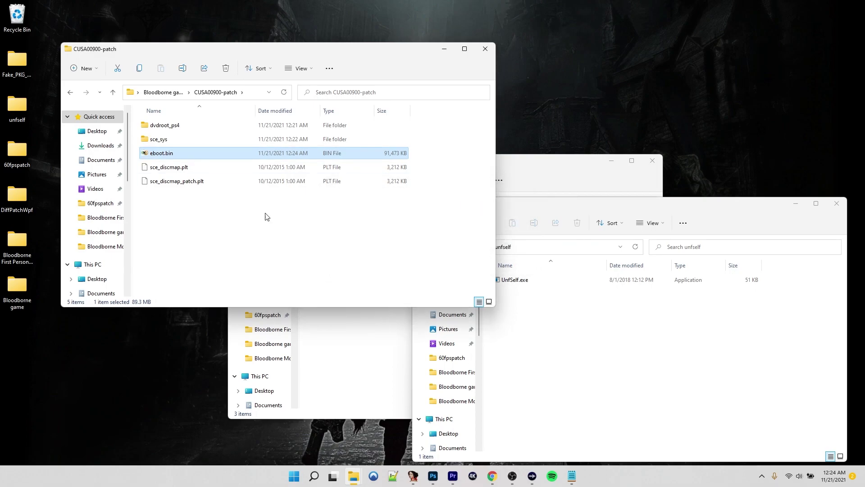
{"action": "left_click", "coordinate": [837, 204]}
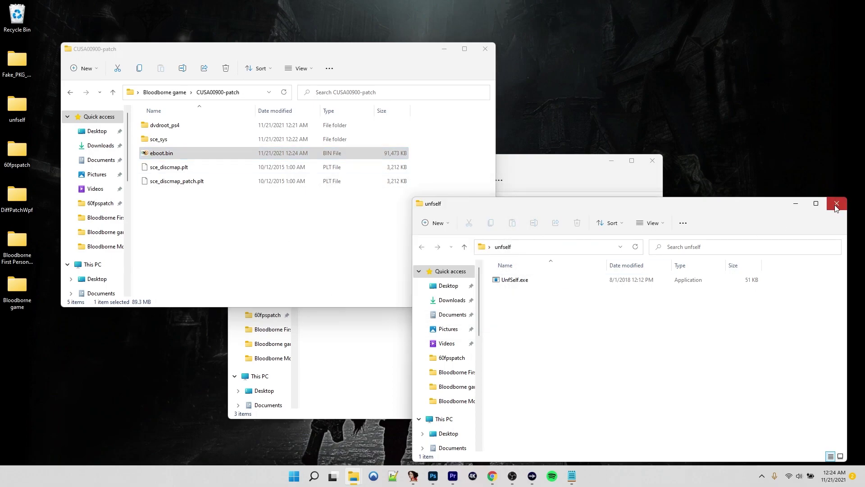
{"action": "left_click", "coordinate": [550, 355]}
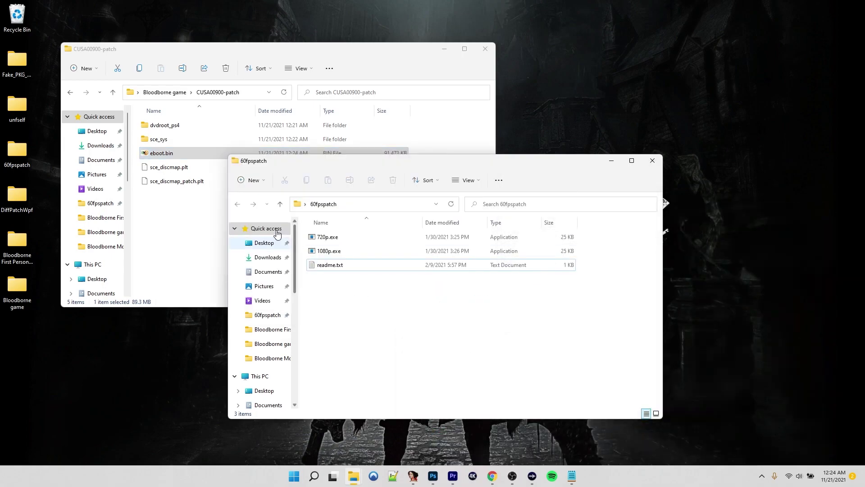
Drag the 91,473 KB decrypted eboot.bin into the 60fpspatch folder beside 720p.exe
{"action": "left_click_drag", "start_coordinate": [157, 156], "coordinate": [349, 347]}
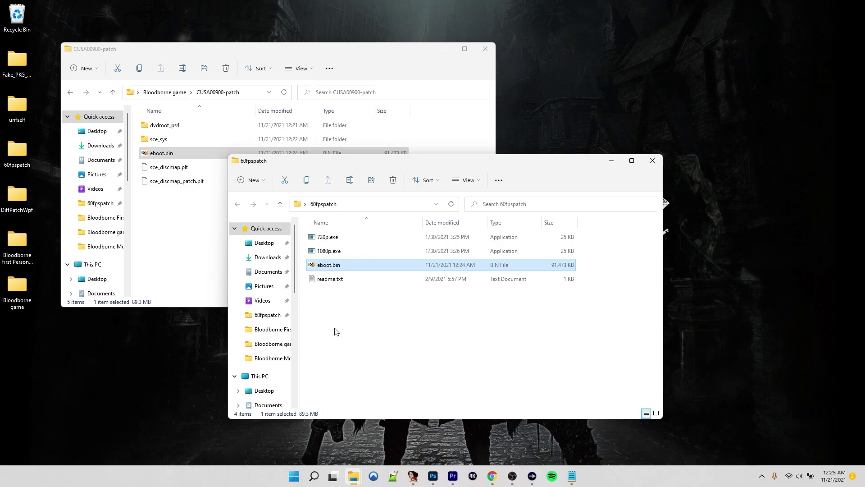
Run 720p.exe to apply the 60fps patches to eboot.bin, close its console, and select the patched eboot.bin
{"action": "double_click", "coordinate": [329, 236]}
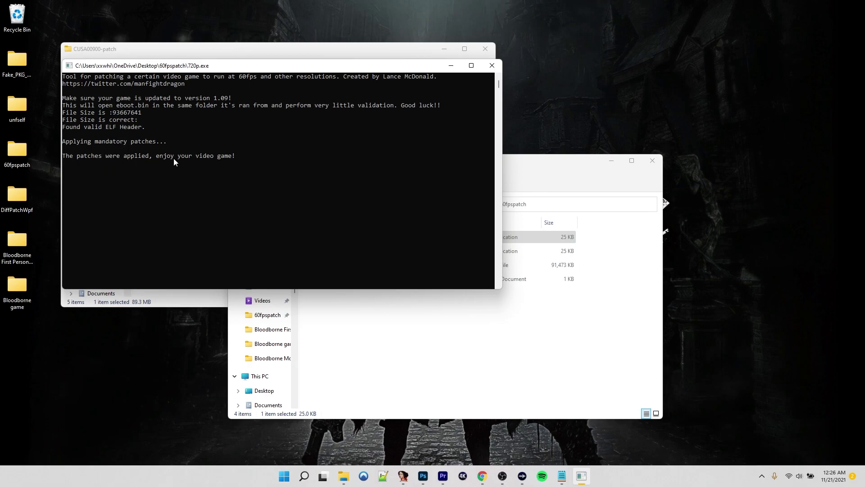
{"action": "left_click", "coordinate": [492, 65]}
{"action": "left_click", "coordinate": [328, 267]}
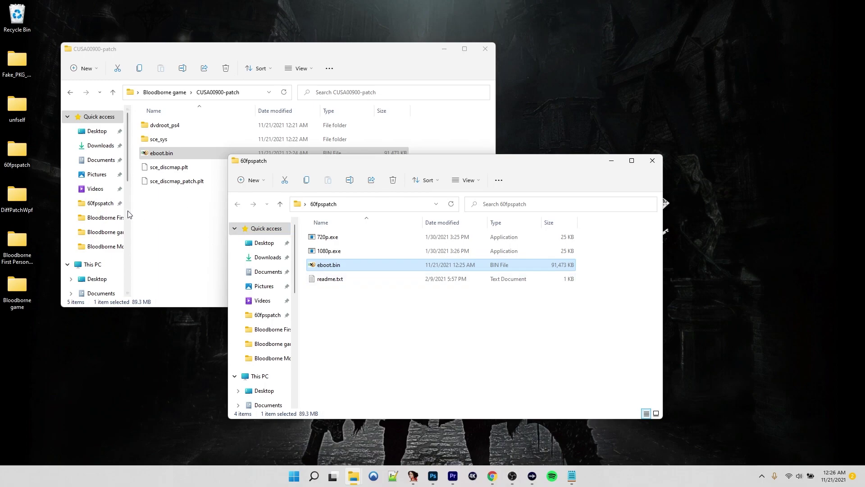
Open README.txt in the Bloodborne First Person Mod folder, read the DiffPatchWpf steps, then close it
{"action": "double_click", "coordinate": [17, 244]}
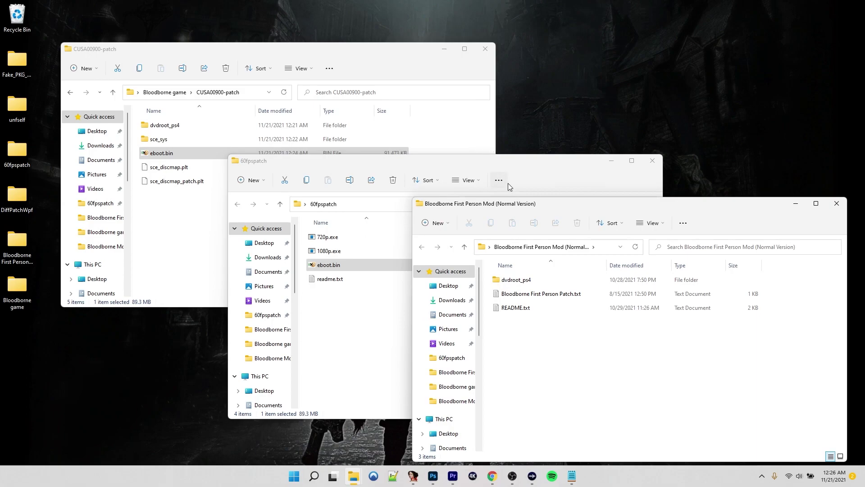
{"action": "double_click", "coordinate": [517, 310]}
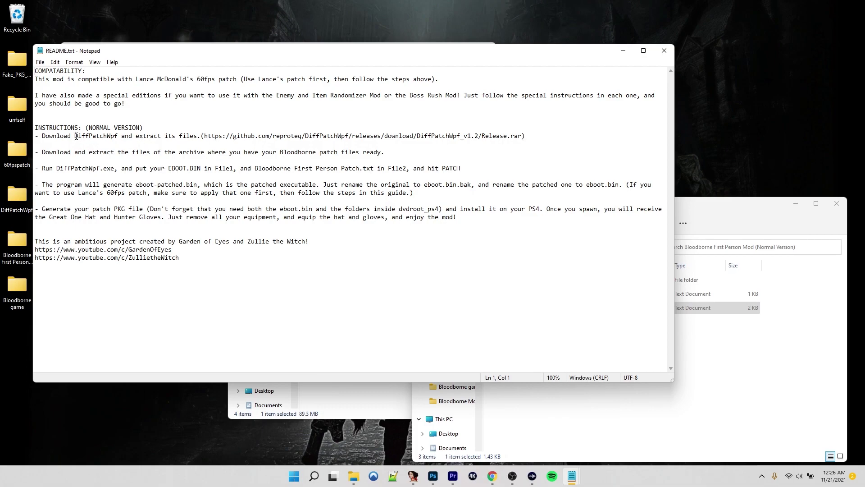
{"action": "left_click_drag", "start_coordinate": [74, 135], "coordinate": [116, 135]}
{"action": "left_click", "coordinate": [124, 143]}
{"action": "left_click", "coordinate": [719, 371]}
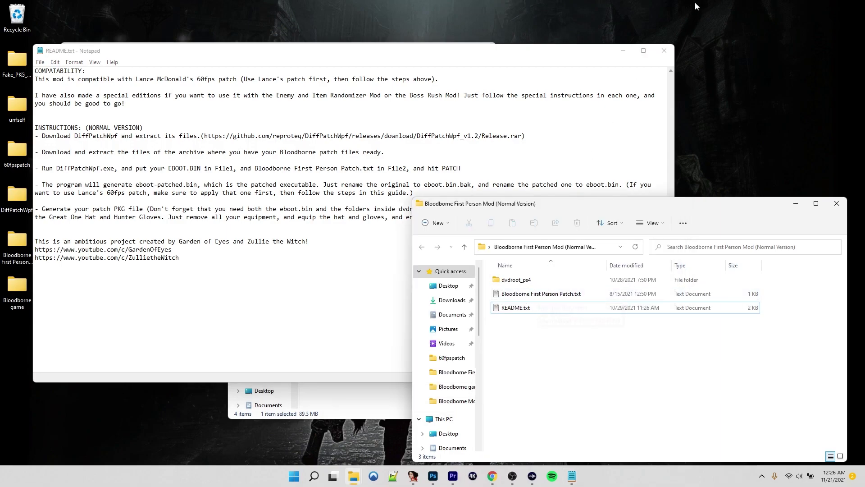
{"action": "left_click", "coordinate": [663, 51]}
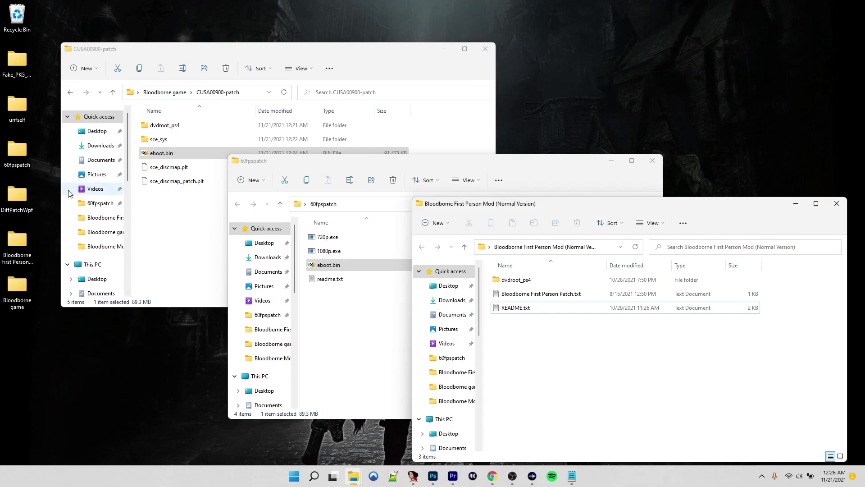
Launch DiffPatchWpf.exe from the DiffPatchWpf desktop folder
{"action": "left_click", "coordinate": [13, 196]}
{"action": "double_click", "coordinate": [14, 196]}
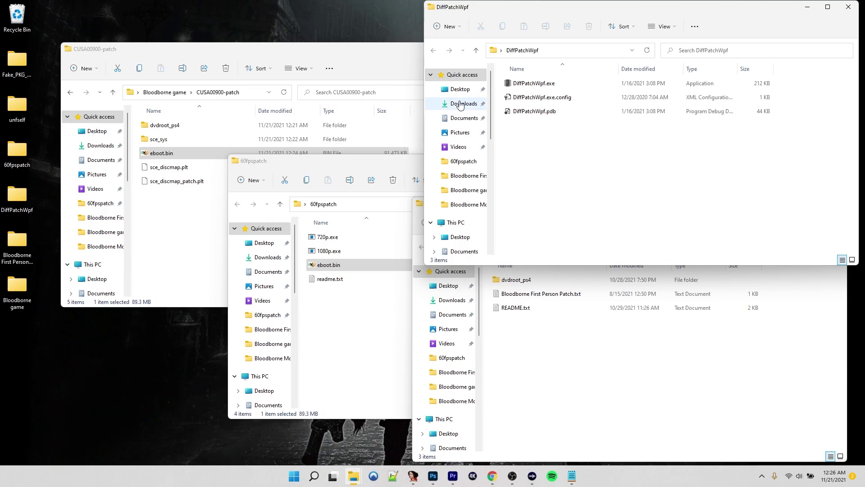
{"action": "left_click", "coordinate": [533, 86]}
{"action": "double_click", "coordinate": [534, 85]}
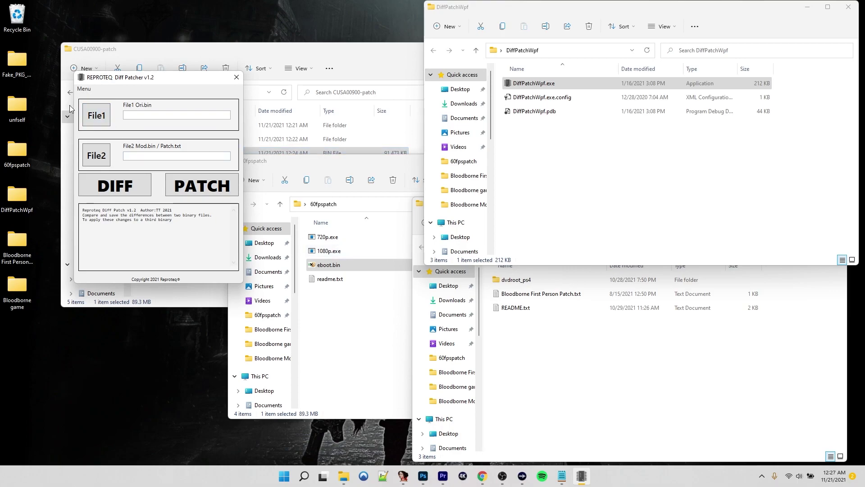
Load 60fpspatch\eboot.bin as the original file to patch
{"action": "left_click", "coordinate": [90, 116]}
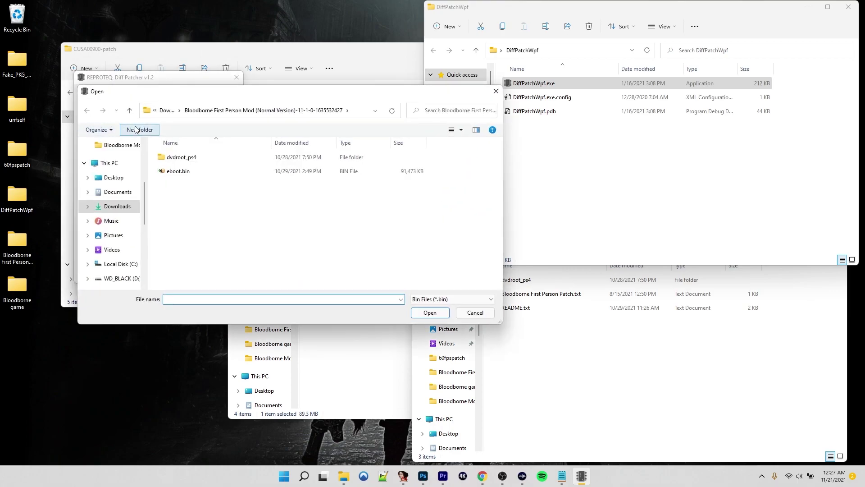
{"action": "left_click", "coordinate": [113, 178]}
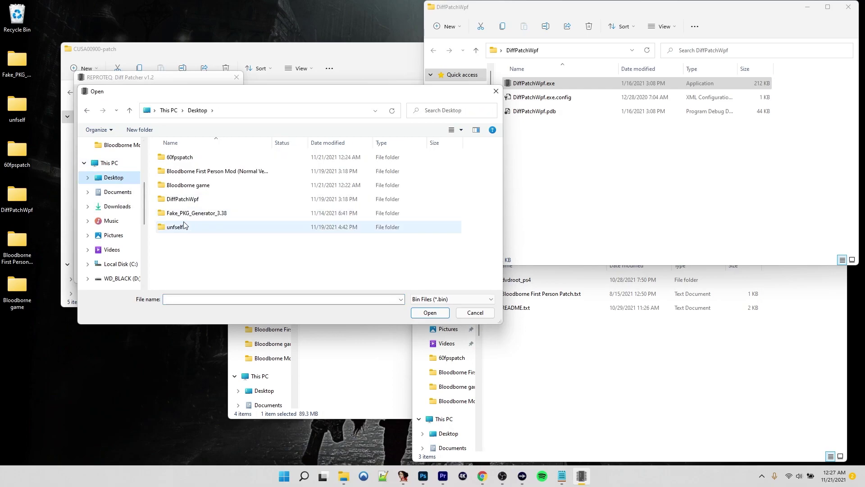
{"action": "double_click", "coordinate": [179, 228]}
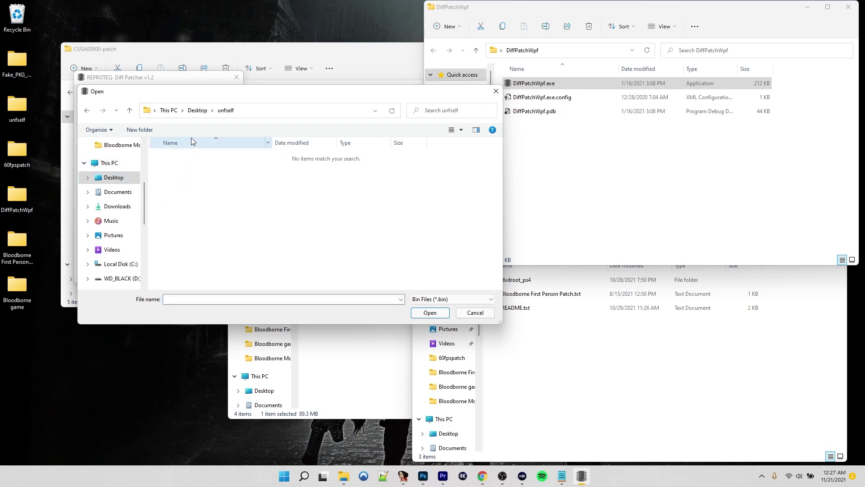
{"action": "left_click", "coordinate": [199, 113]}
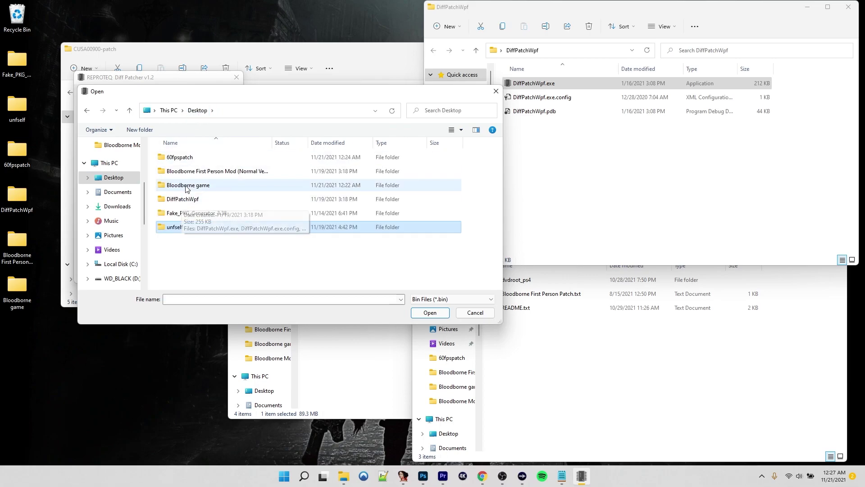
{"action": "double_click", "coordinate": [179, 157]}
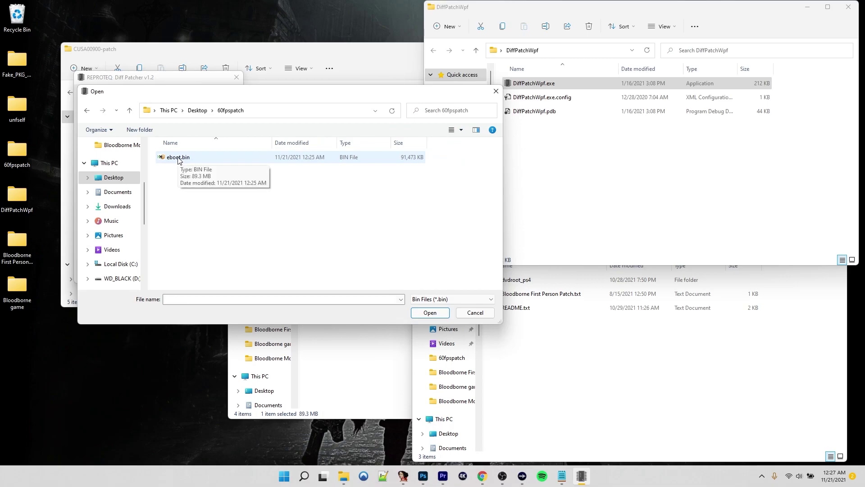
{"action": "double_click", "coordinate": [179, 158]}
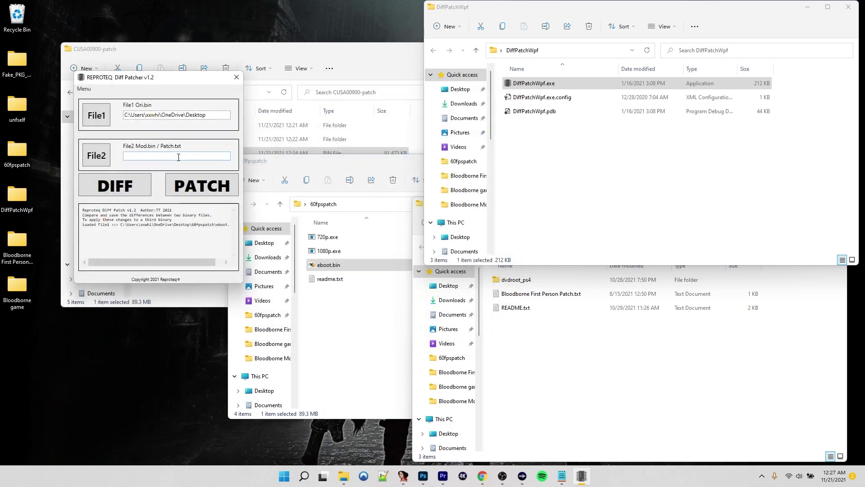
Apply Bloodborne First Person Patch.txt to it and confirm the success message
{"action": "left_click", "coordinate": [103, 161]}
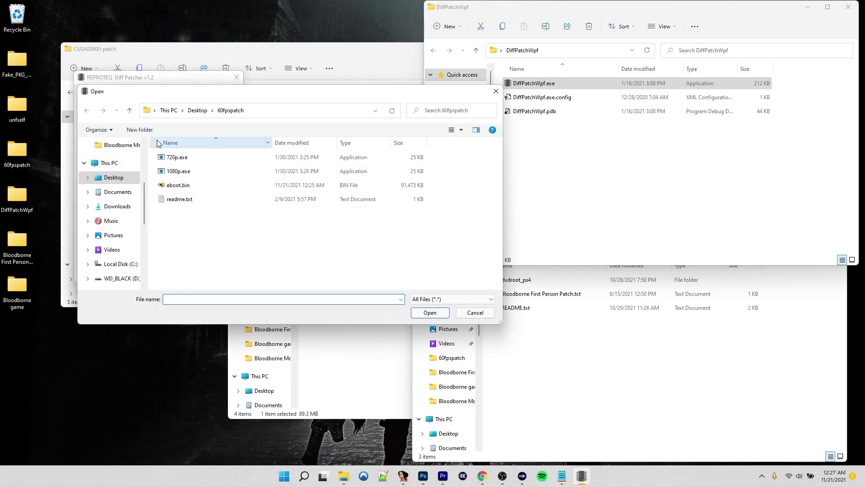
{"action": "left_click", "coordinate": [197, 113]}
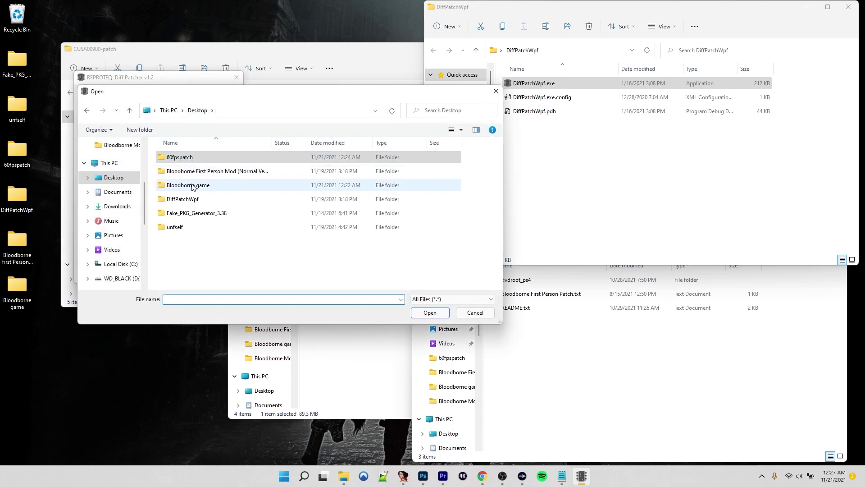
{"action": "double_click", "coordinate": [210, 173]}
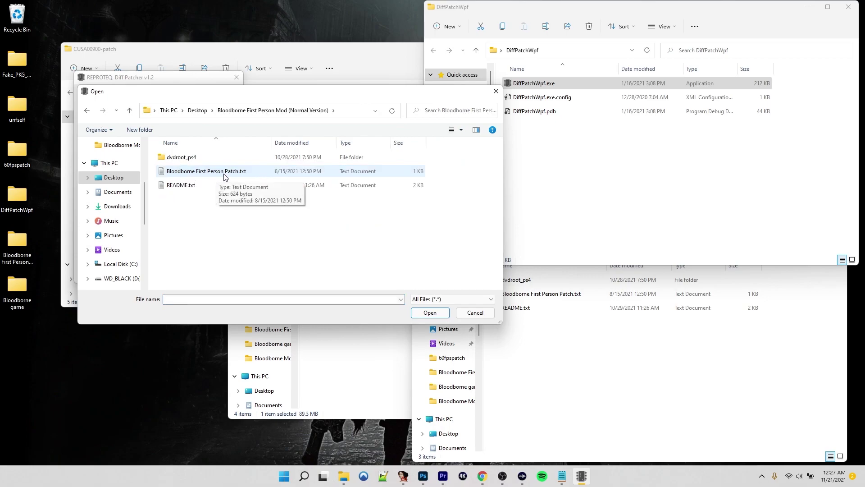
{"action": "double_click", "coordinate": [221, 172]}
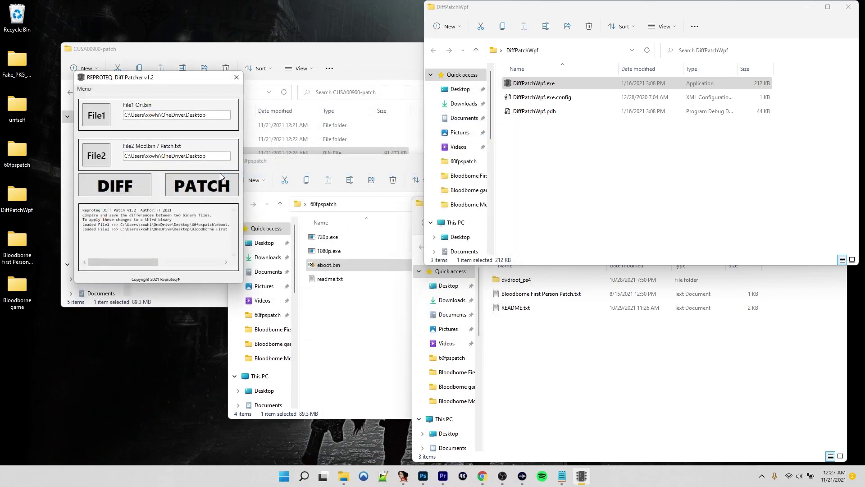
{"action": "left_click", "coordinate": [197, 189]}
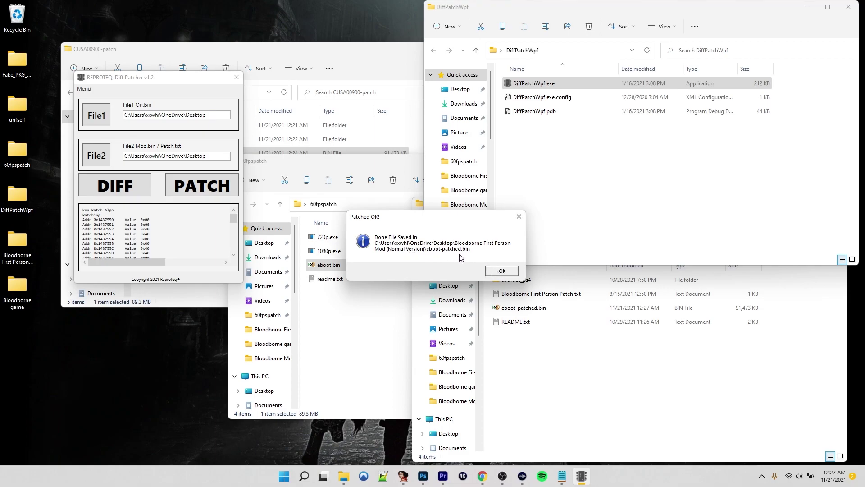
{"action": "left_click", "coordinate": [509, 271]}
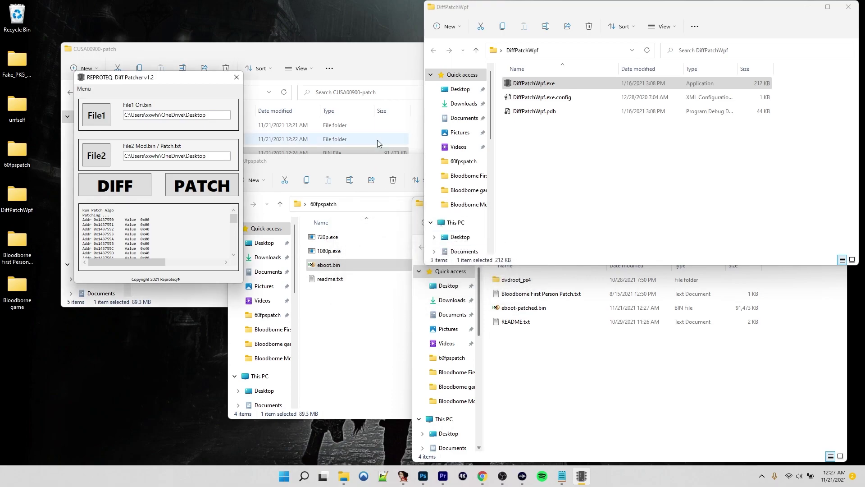
Close the patcher and extra folder windows, then rename eboot-patched.bin to eboot.bin
{"action": "left_click", "coordinate": [237, 79]}
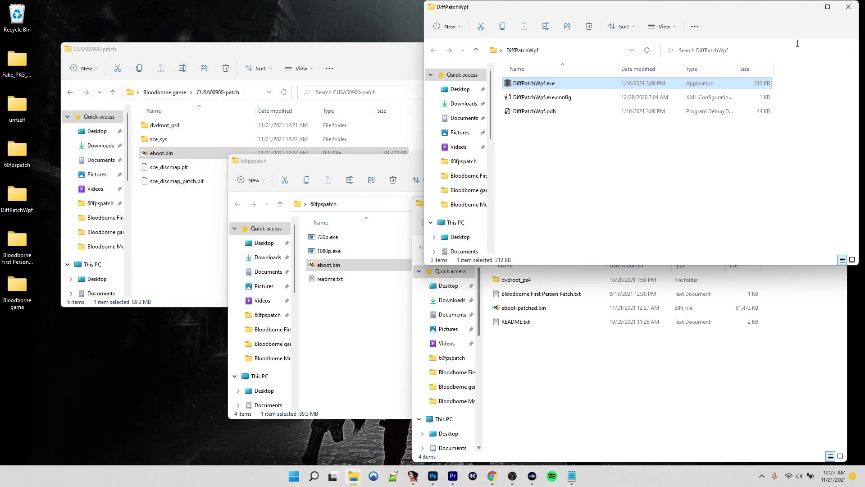
{"action": "left_click", "coordinate": [849, 7]}
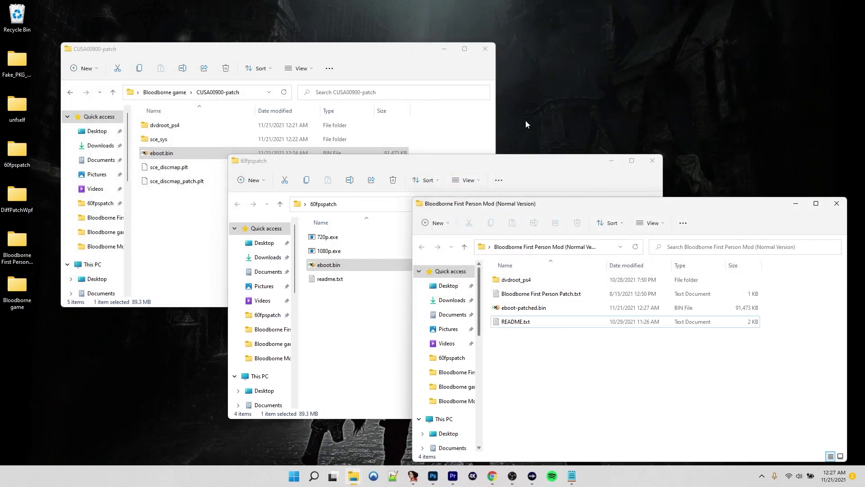
{"action": "left_click", "coordinate": [652, 160]}
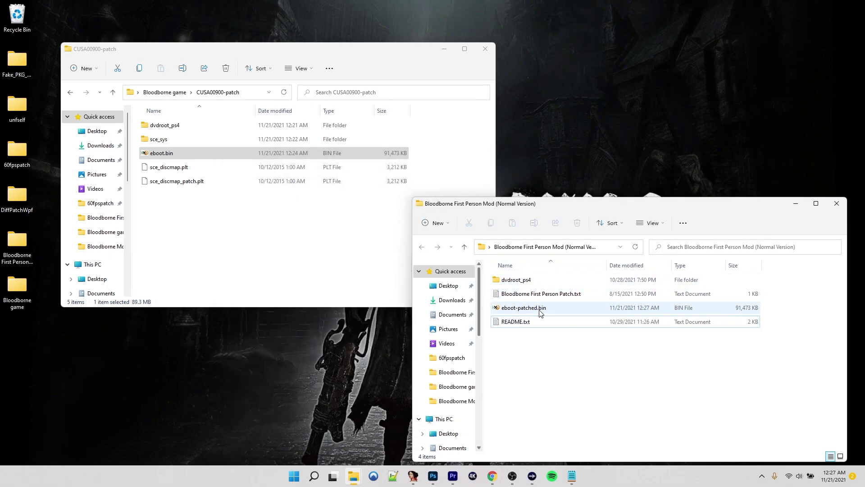
{"action": "left_click", "coordinate": [541, 311]}
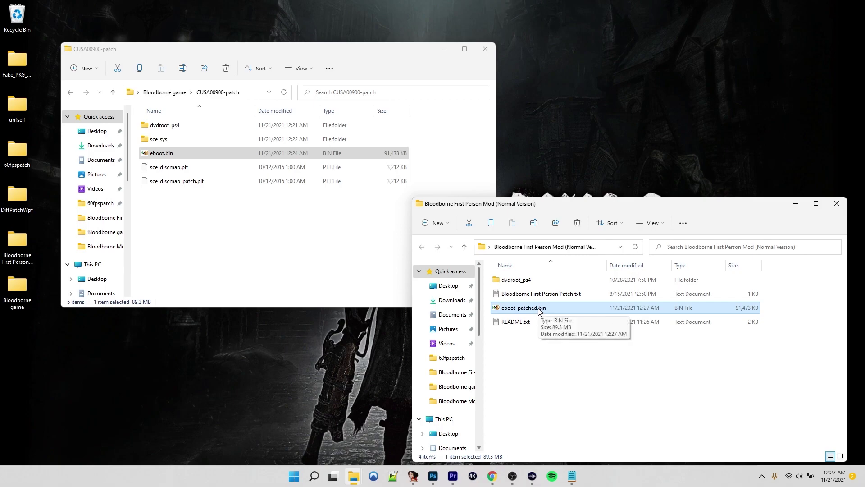
{"action": "left_click", "coordinate": [540, 311]}
{"action": "left_click", "coordinate": [540, 309]}
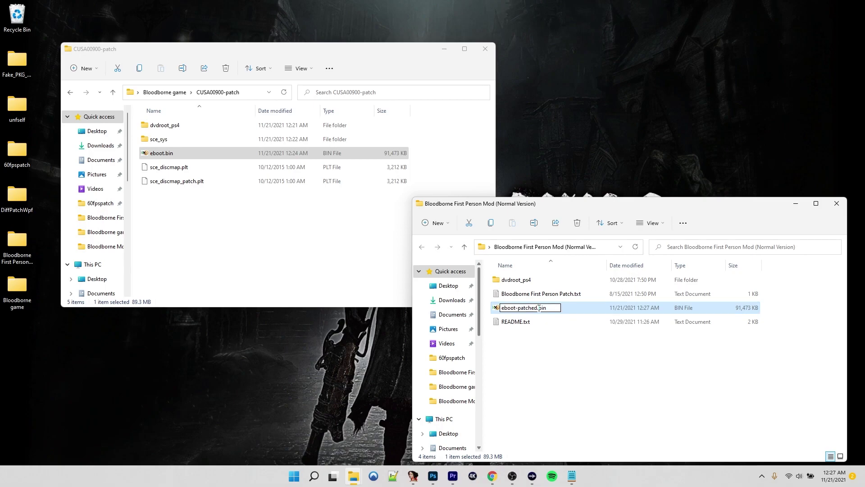
{"action": "key", "text": "BackSpace"}
{"action": "key", "text": "BackSpace"}
{"action": "key", "text": "BackSpace"}
{"action": "key", "text": "BackSpace"}
{"action": "key", "text": "BackSpace"}
{"action": "key", "text": "BackSpace"}
{"action": "key", "text": "BackSpace"}
{"action": "key", "text": "BackSpace"}
{"action": "key", "text": "Return"}
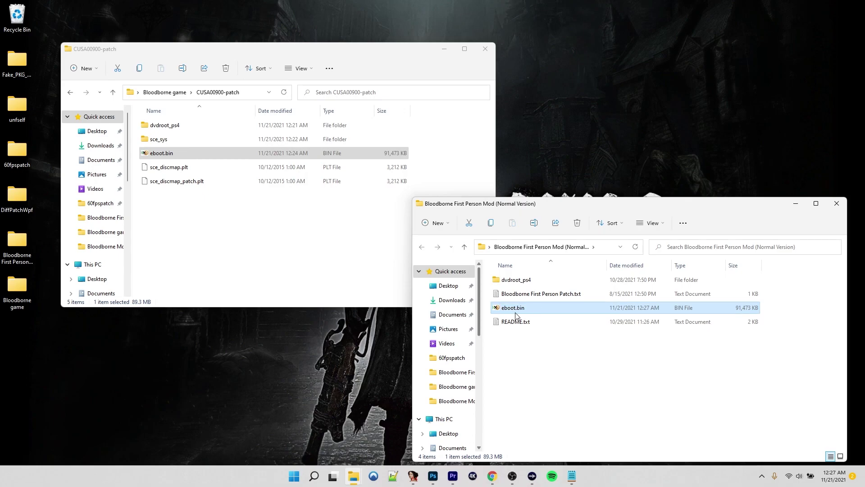
Copy eboot.bin into CUSA00900-patch, replacing the old one, and open the mod's dvdroot_ps4 folder
{"action": "left_click_drag", "start_coordinate": [518, 312], "coordinate": [250, 248]}
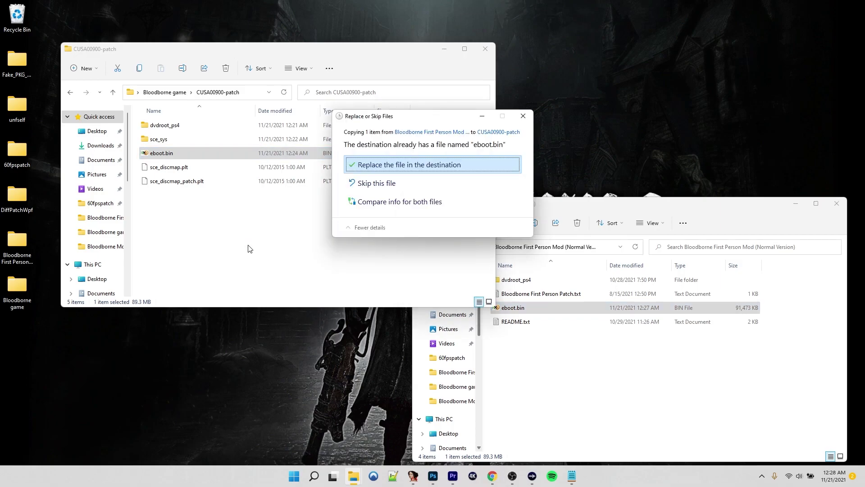
{"action": "left_click", "coordinate": [380, 166]}
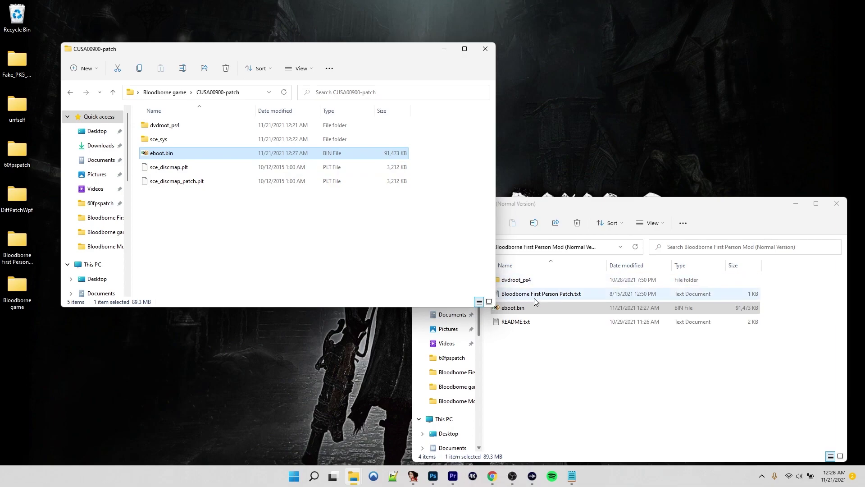
{"action": "left_click", "coordinate": [519, 280]}
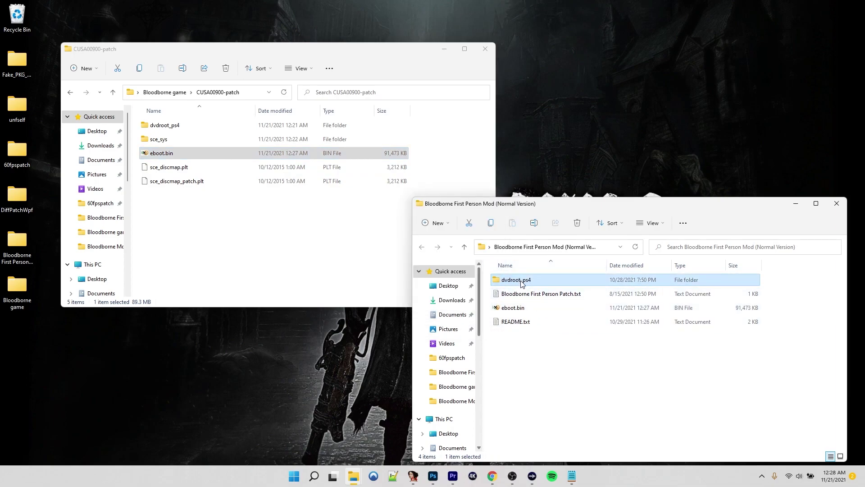
{"action": "double_click", "coordinate": [519, 280]}
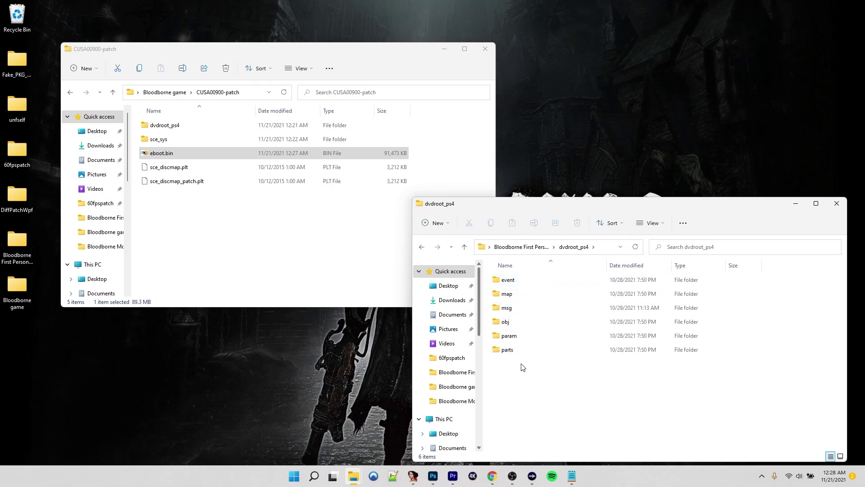
Drag the six mod folders into the patch's dvdroot_ps4, replacing files, then close the mod window
{"action": "double_click", "coordinate": [168, 126]}
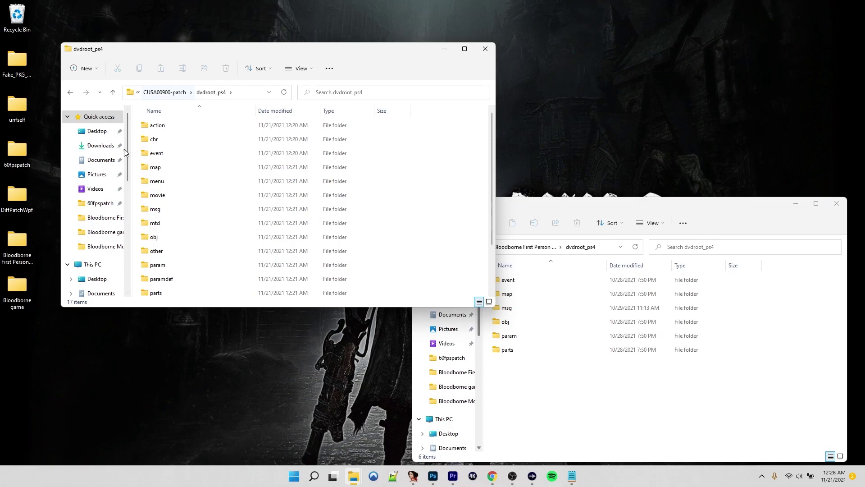
{"action": "left_click_drag", "start_coordinate": [531, 366], "coordinate": [463, 163]}
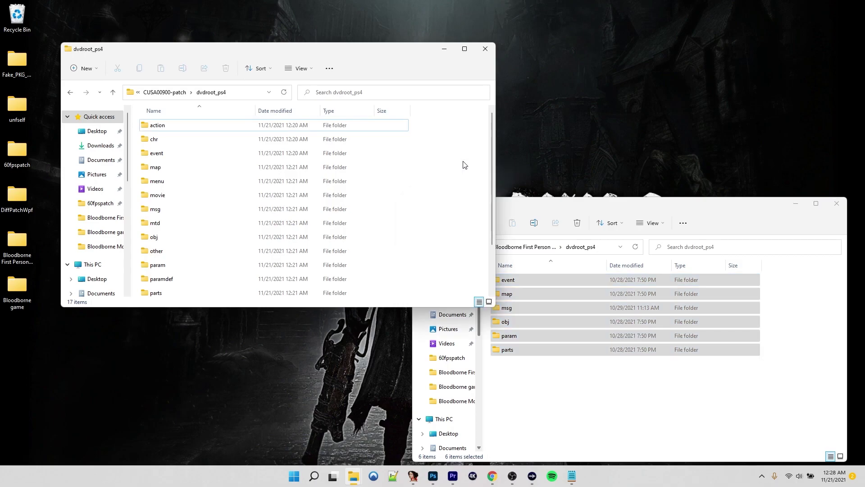
{"action": "left_click", "coordinate": [403, 165]}
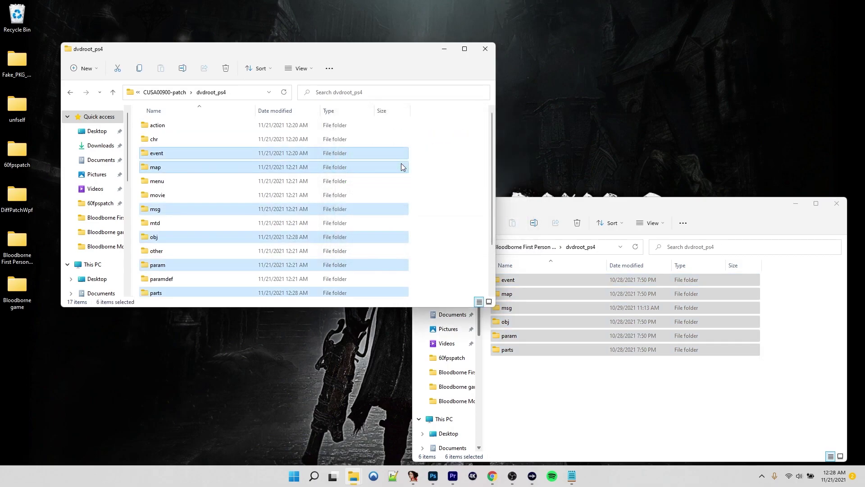
{"action": "left_click", "coordinate": [836, 203]}
{"action": "left_click", "coordinate": [164, 93]}
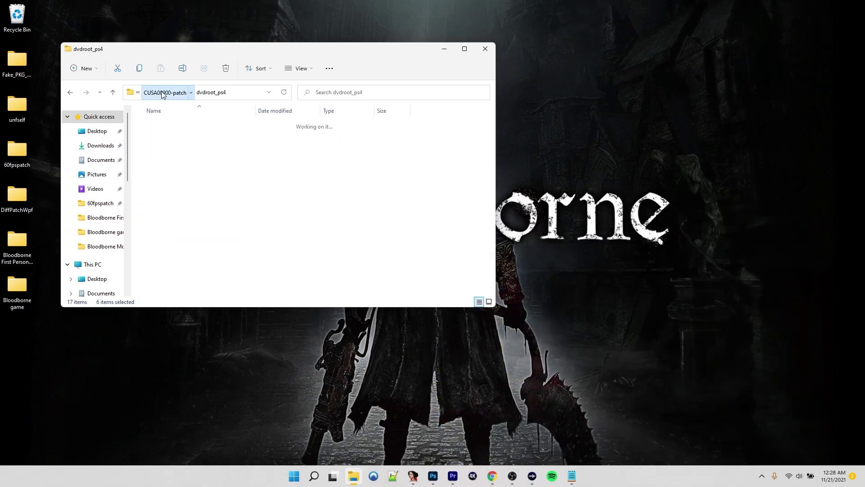
Go to sce_sys\changeinfo and right-click changeinfo.xml for its edit options
{"action": "double_click", "coordinate": [158, 140]}
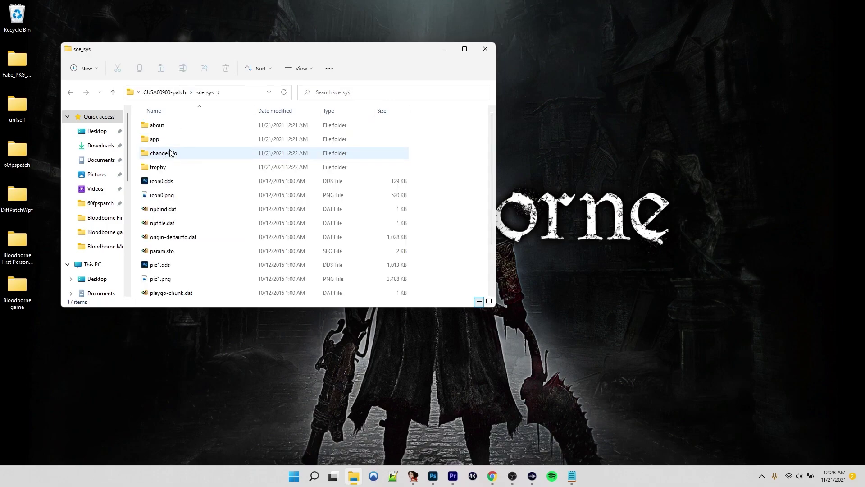
{"action": "double_click", "coordinate": [170, 153]}
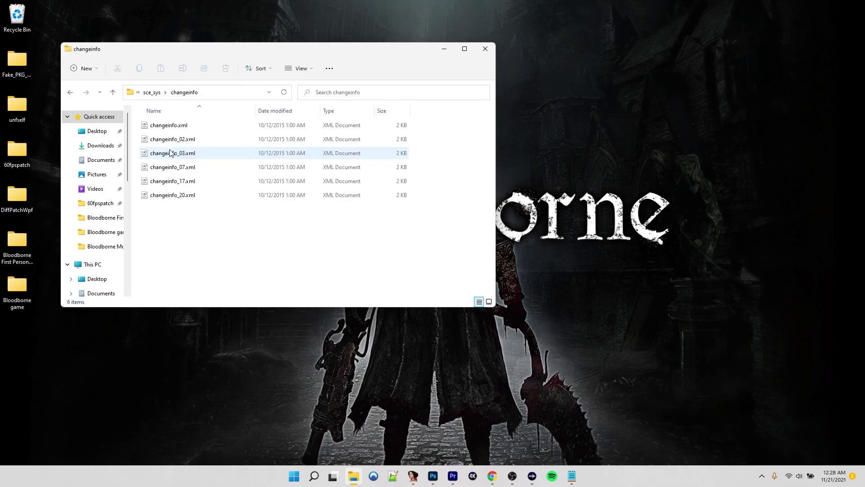
{"action": "left_click", "coordinate": [181, 127]}
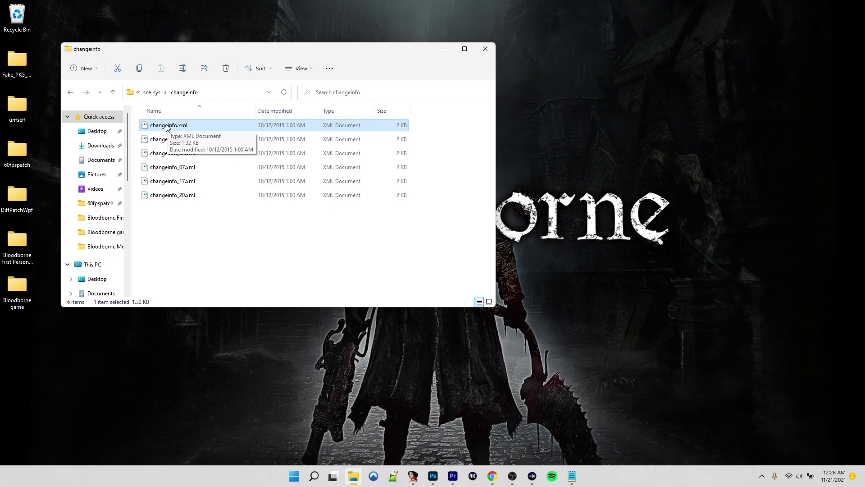
{"action": "right_click", "coordinate": [167, 126]}
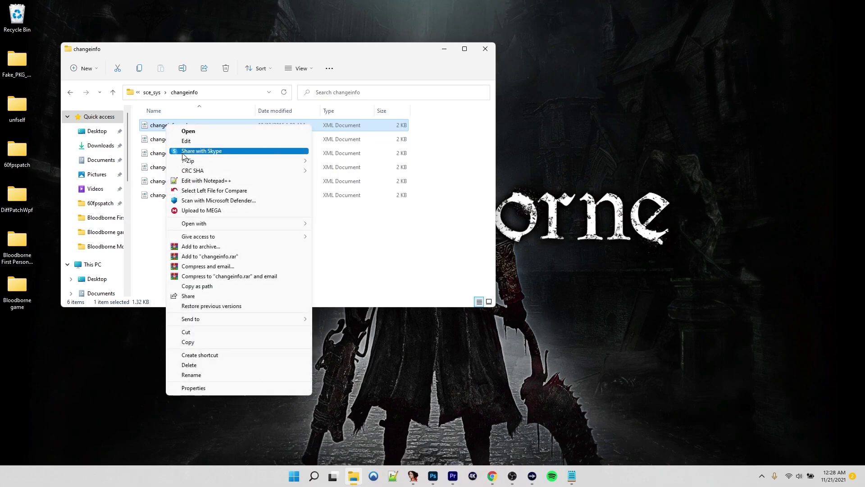
Open changeinfo.xml in Notepad++ and copy the 01.09 note onto two new lines
{"action": "left_click", "coordinate": [202, 181]}
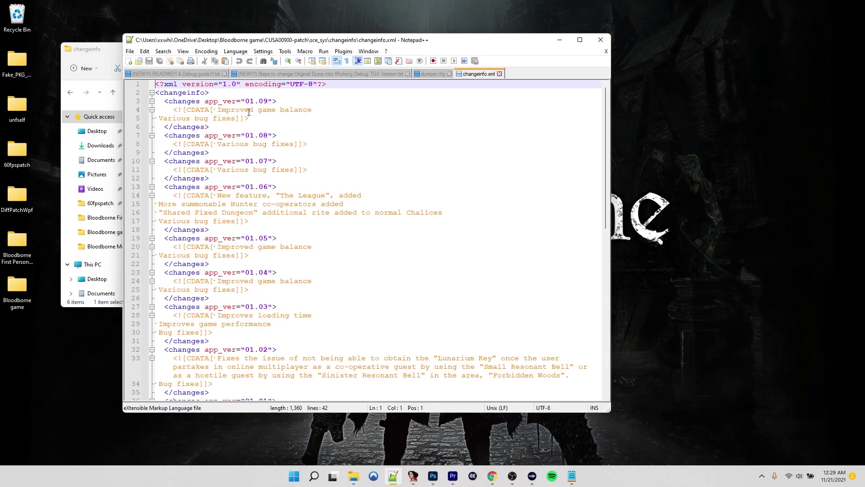
{"action": "left_click_drag", "start_coordinate": [313, 111], "coordinate": [216, 110]}
{"action": "key", "text": "ctrl+c"}
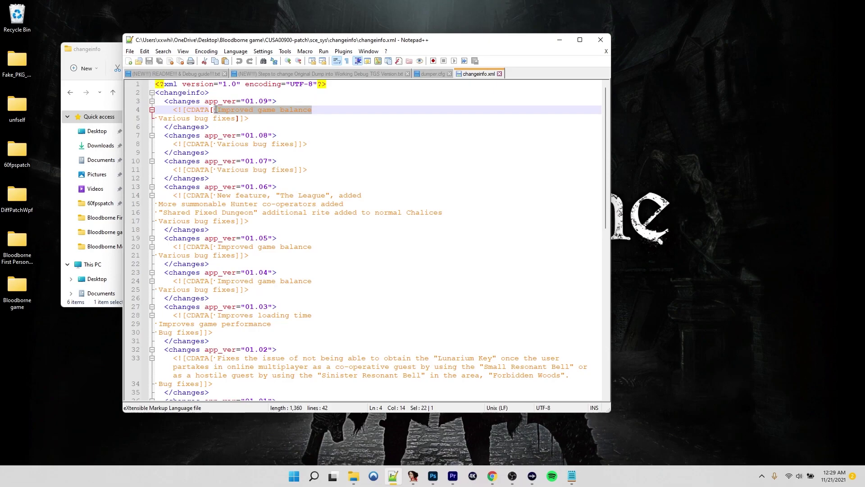
{"action": "left_click", "coordinate": [319, 107]}
{"action": "key", "text": "Return"}
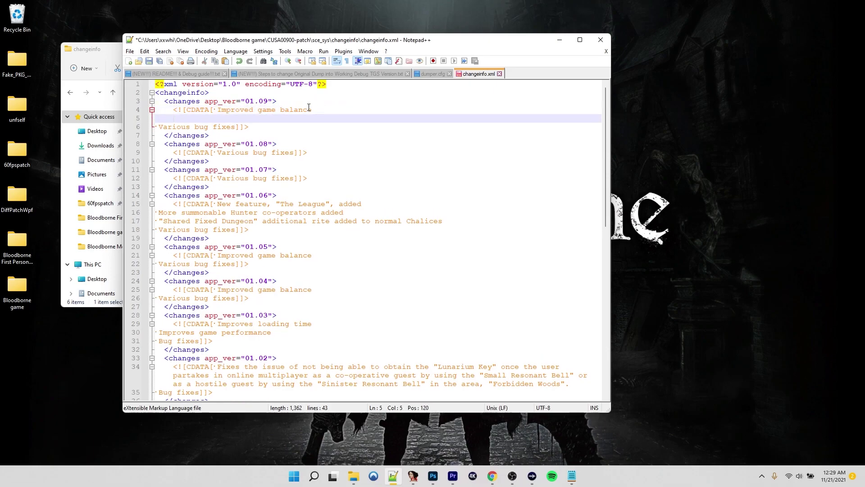
{"action": "key", "text": "Return"}
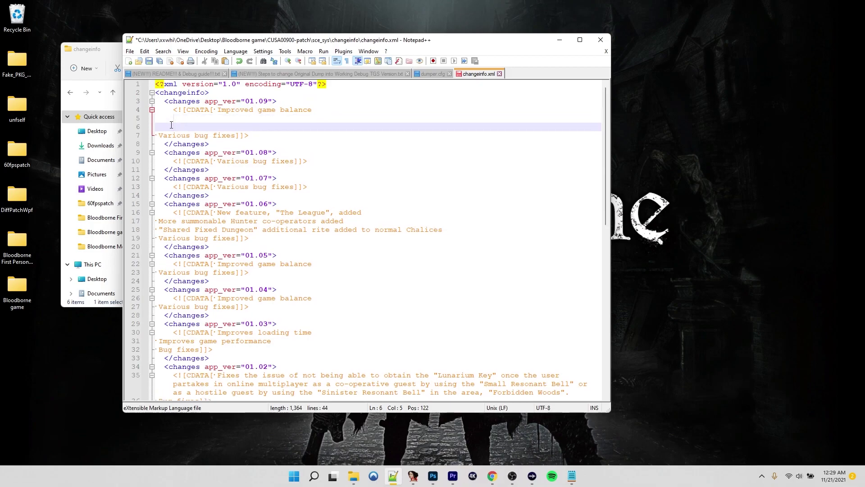
{"action": "key", "text": "Up"}
{"action": "key", "text": "ctrl+v"}
{"action": "key", "text": "Delete"}
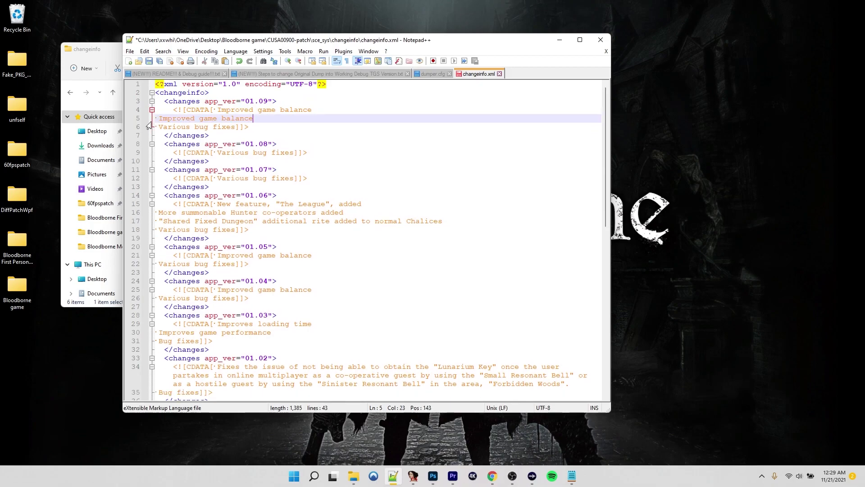
{"action": "key", "text": "Return"}
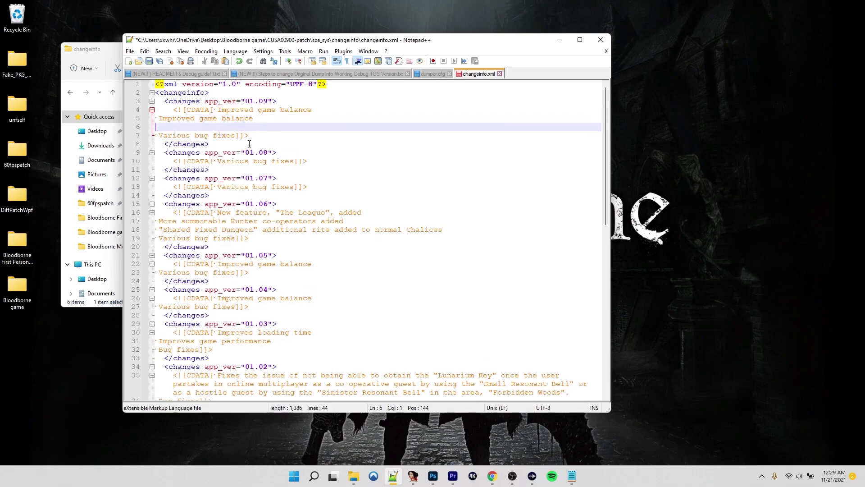
{"action": "key", "text": "ctrl+v"}
Rewrite the note lines to credit the 720p 60fps patch and First Person mod authors, then save and close
{"action": "left_click_drag", "start_coordinate": [313, 110], "coordinate": [215, 110]}
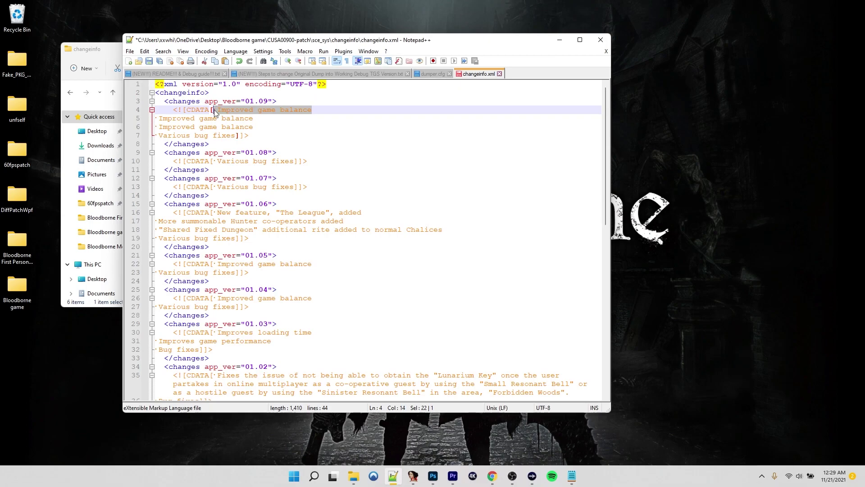
{"action": "key", "text": "Delete"}
{"action": "type", "text": "720p "}
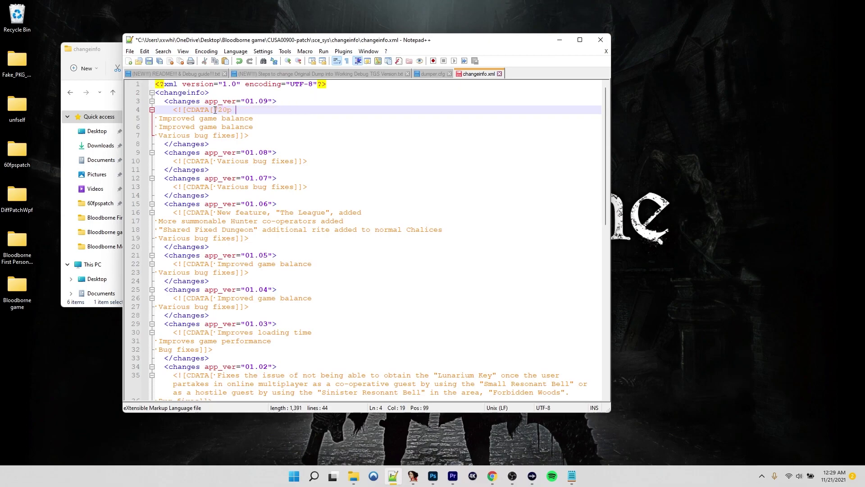
{"action": "type", "text": "60fps patch by Lanc"}
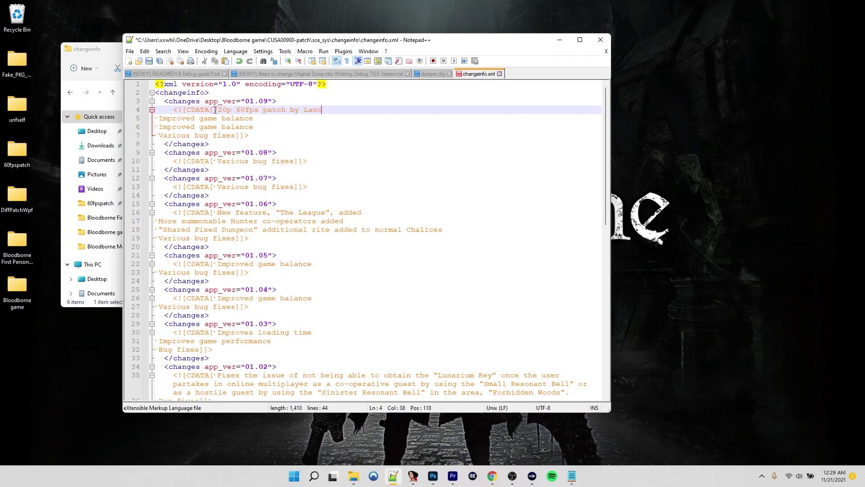
{"action": "type", "text": "onald"}
{"action": "left_click_drag", "start_coordinate": [257, 120], "coordinate": [161, 122]}
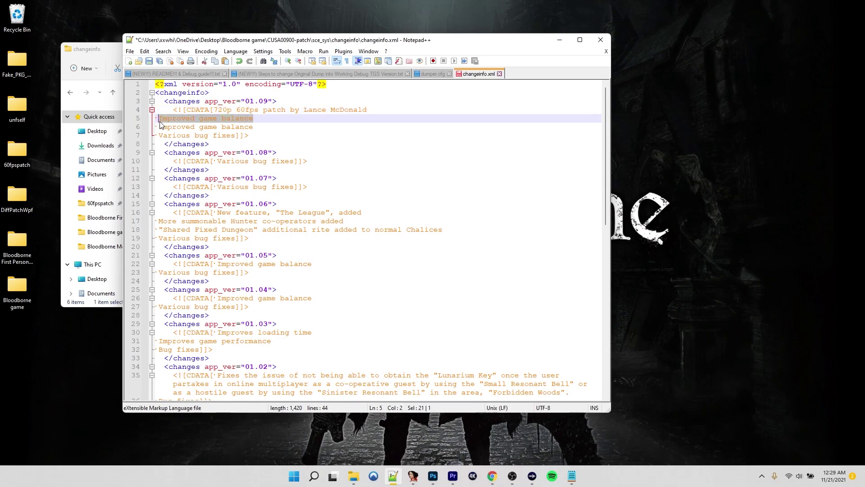
{"action": "type", "text": "First Pers"}
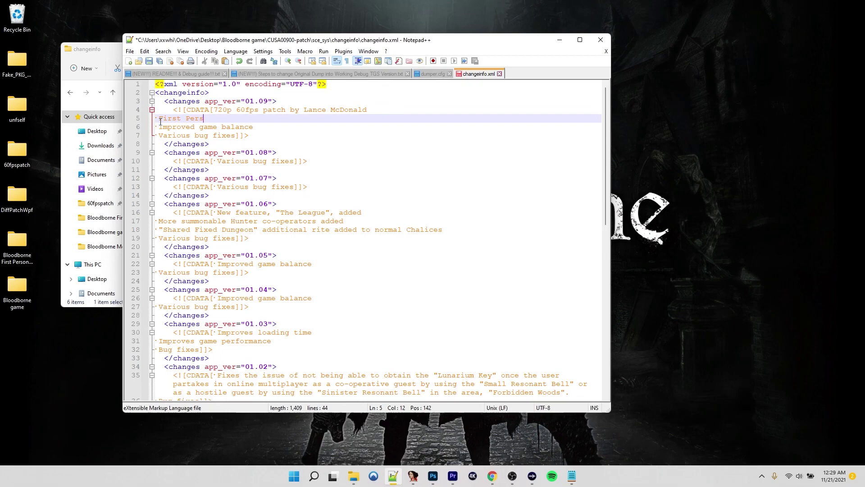
{"action": "type", "text": "on mod by Garden of Eyes"}
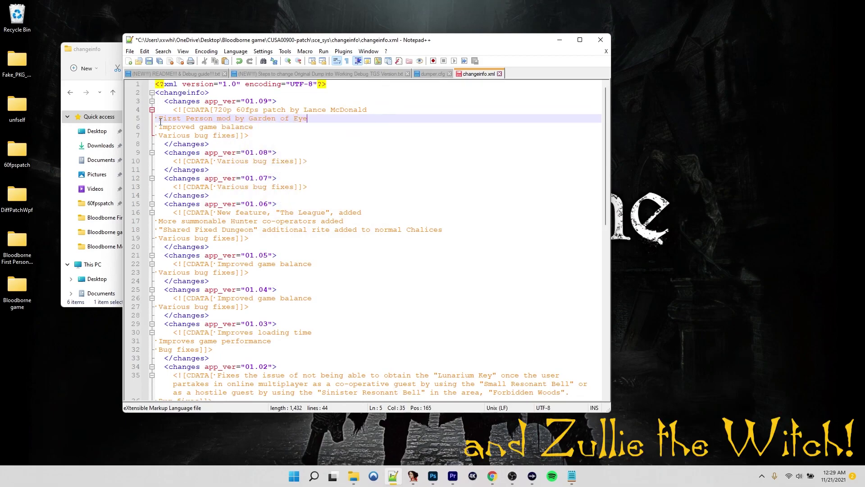
{"action": "left_click", "coordinate": [157, 61]}
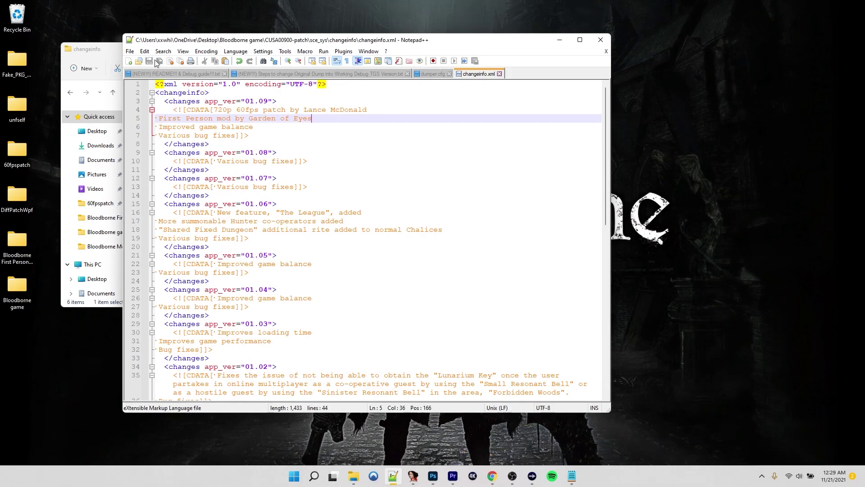
{"action": "left_click", "coordinate": [600, 39]}
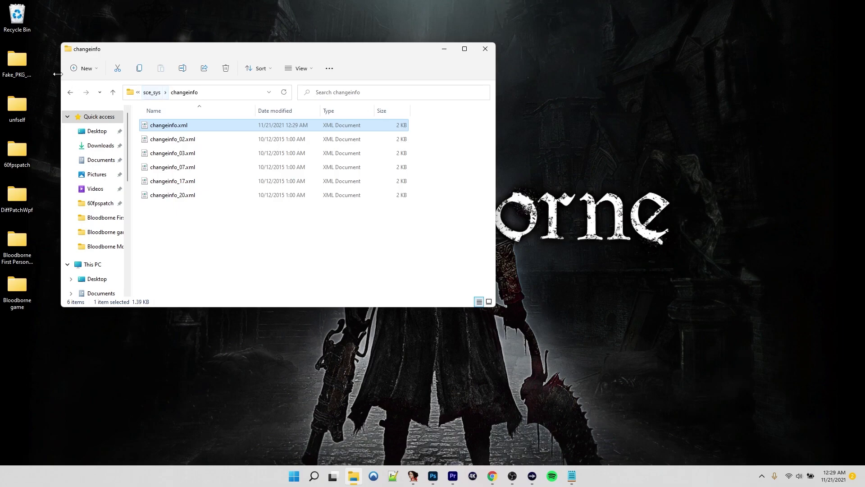
Launch the GP4 generator and set Desktop > Bloodborne game > CUSA00900-patch as the game directory
{"action": "double_click", "coordinate": [14, 61]}
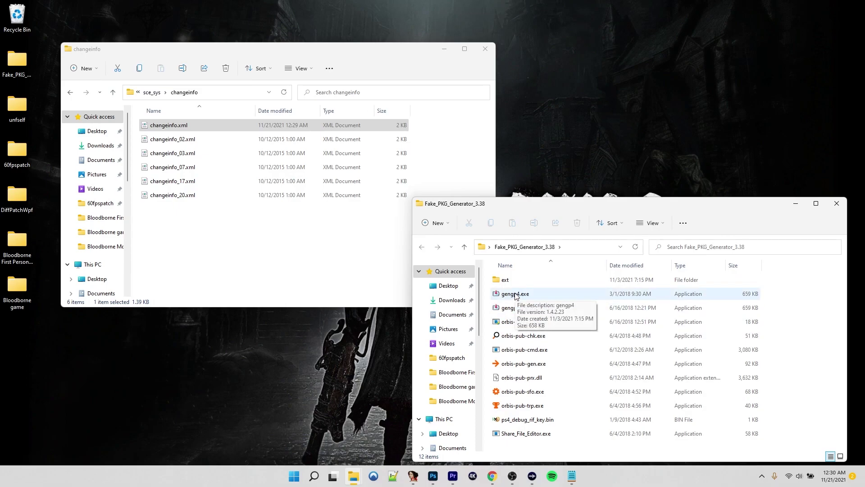
{"action": "double_click", "coordinate": [515, 295]}
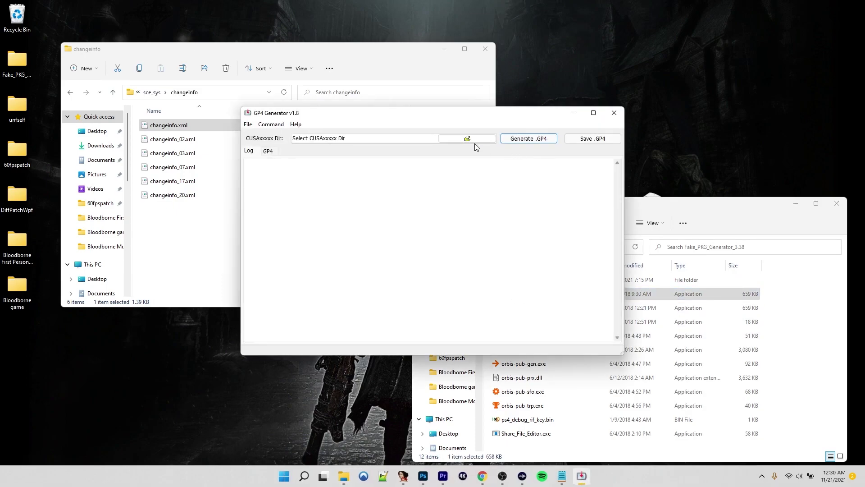
{"action": "left_click", "coordinate": [467, 138]}
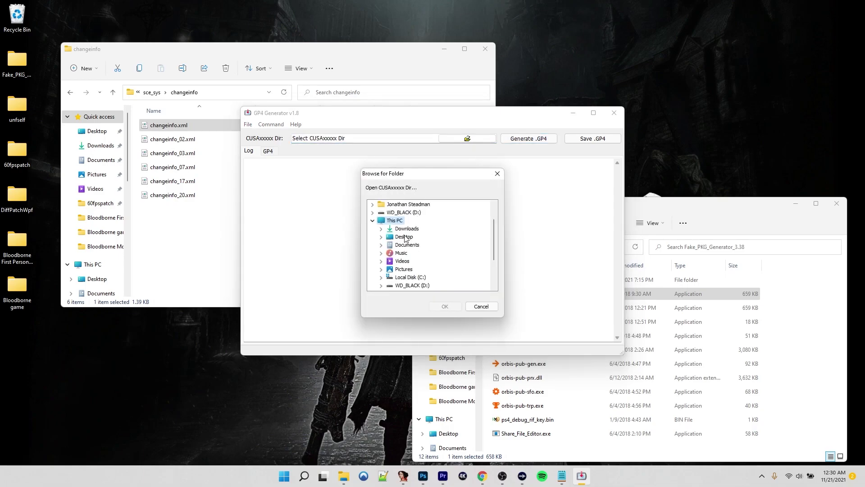
{"action": "double_click", "coordinate": [404, 237]}
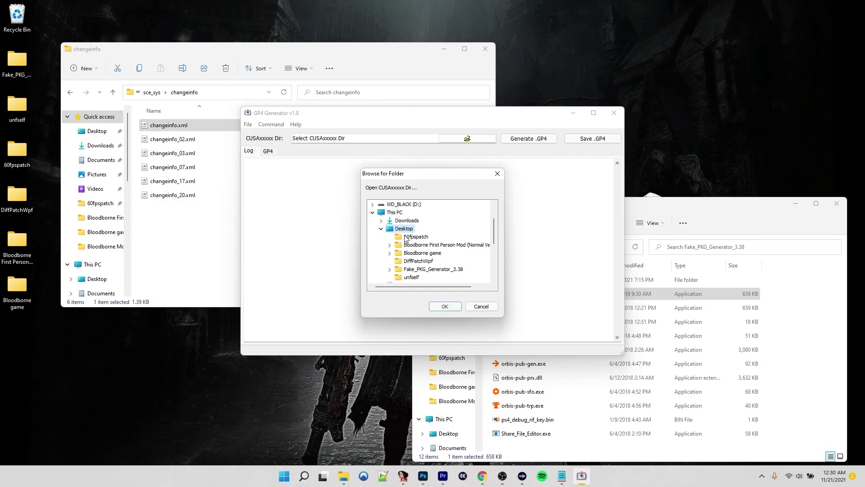
{"action": "double_click", "coordinate": [433, 252]}
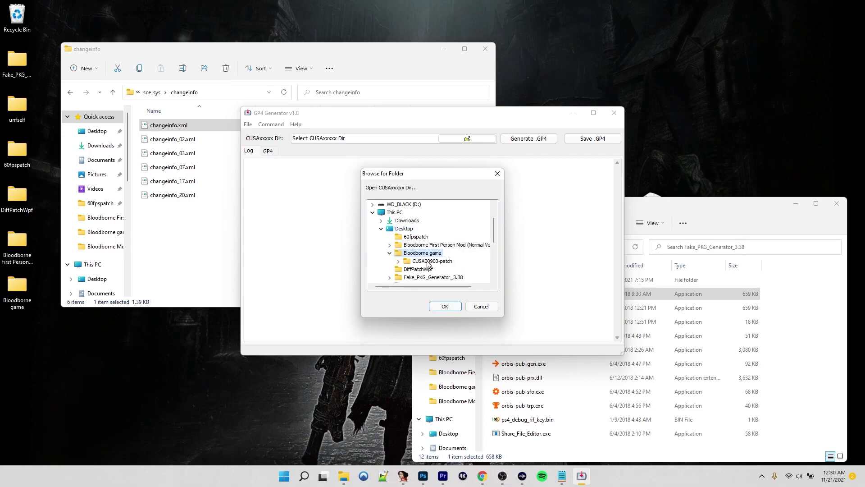
{"action": "left_click", "coordinate": [427, 261]}
{"action": "left_click", "coordinate": [443, 306]}
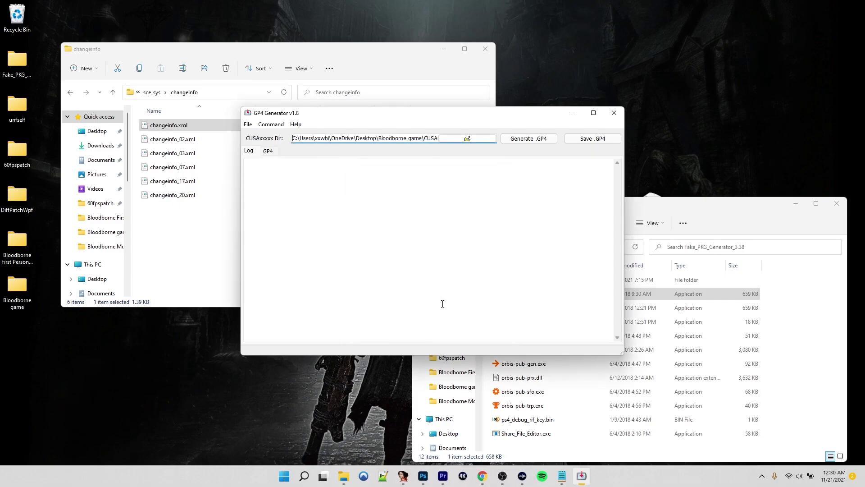
Generate the GP4 and save it as CUSA00900-patch.gp4, then close the generator
{"action": "left_click", "coordinate": [524, 143]}
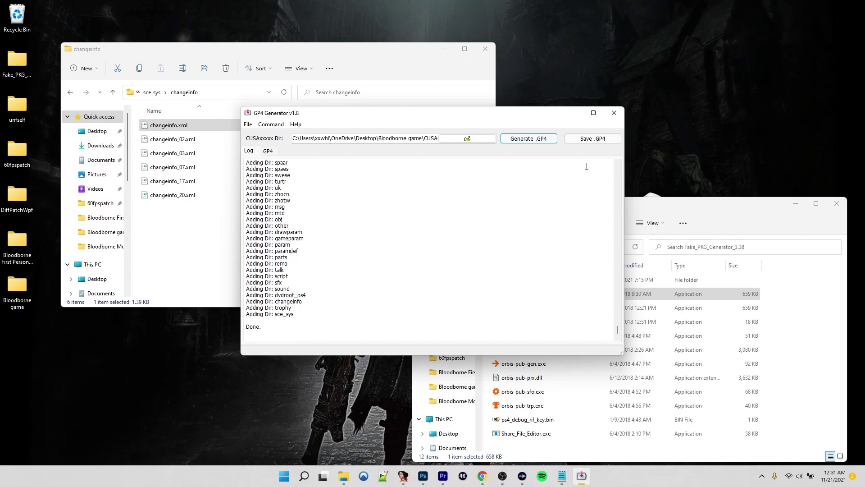
{"action": "left_click", "coordinate": [593, 139]}
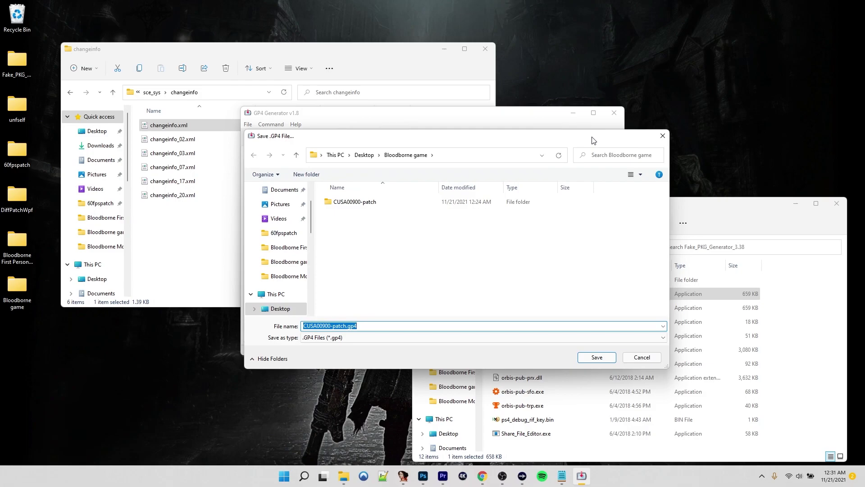
{"action": "left_click", "coordinate": [594, 358]}
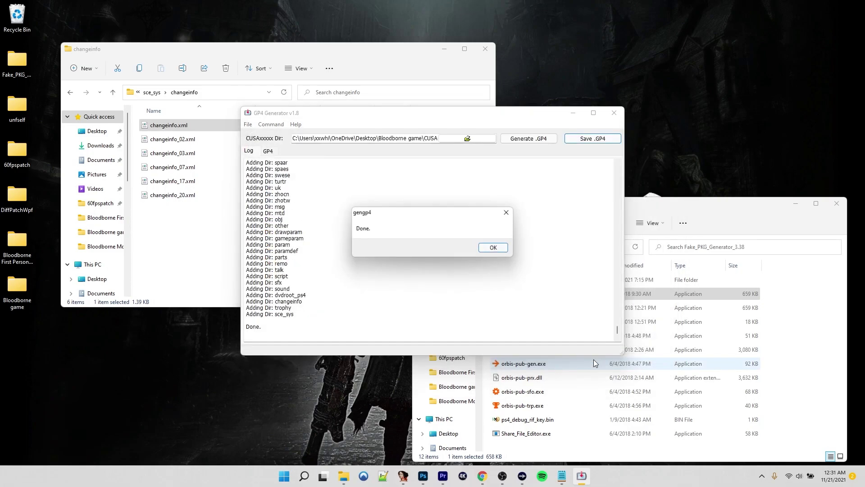
{"action": "left_click", "coordinate": [494, 248]}
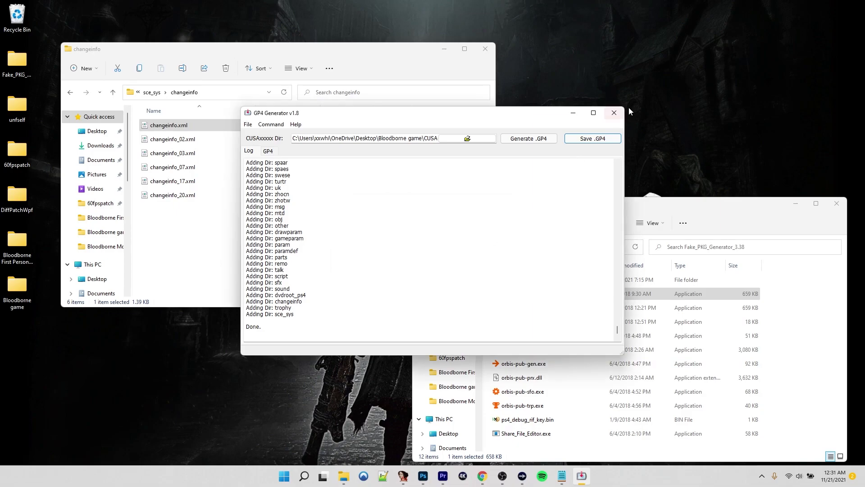
{"action": "left_click", "coordinate": [616, 112]}
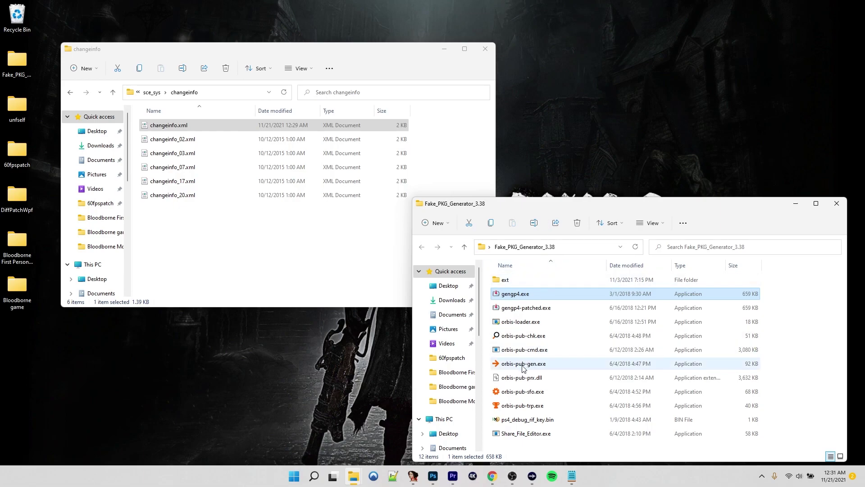
Launch orbis-pub-gen.exe and open the CUSA00900-patch.gp4 project
{"action": "double_click", "coordinate": [523, 366]}
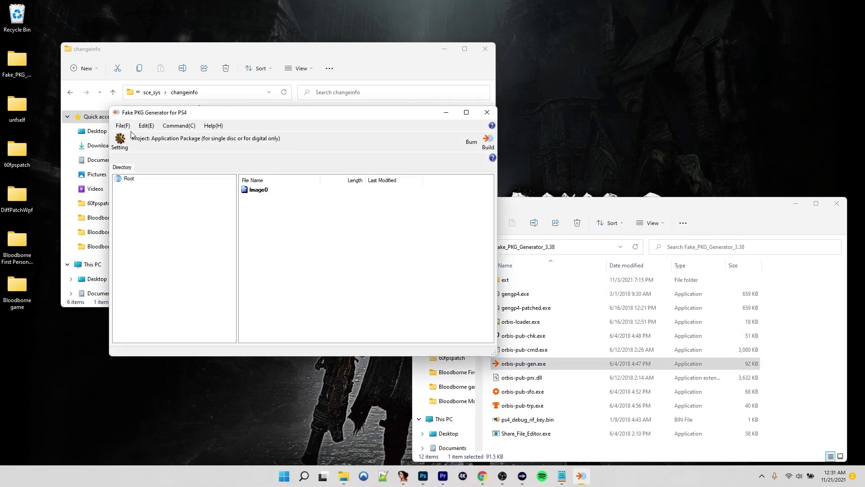
{"action": "left_click", "coordinate": [125, 130]}
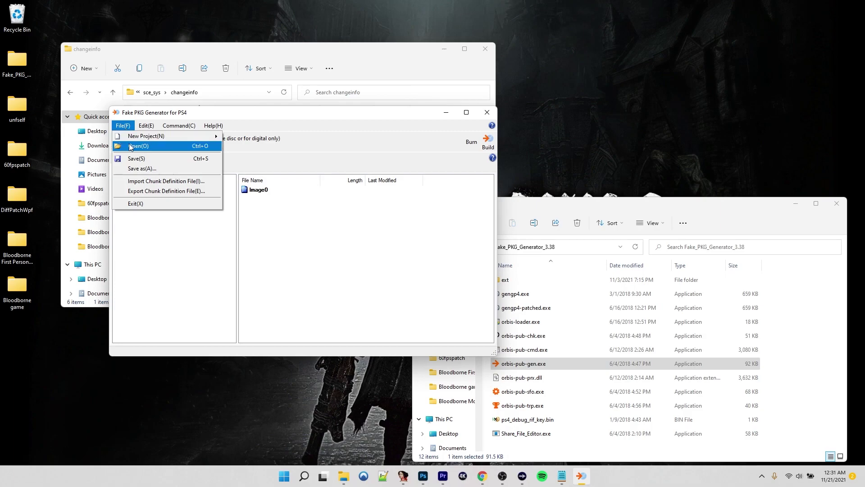
{"action": "left_click", "coordinate": [130, 146]}
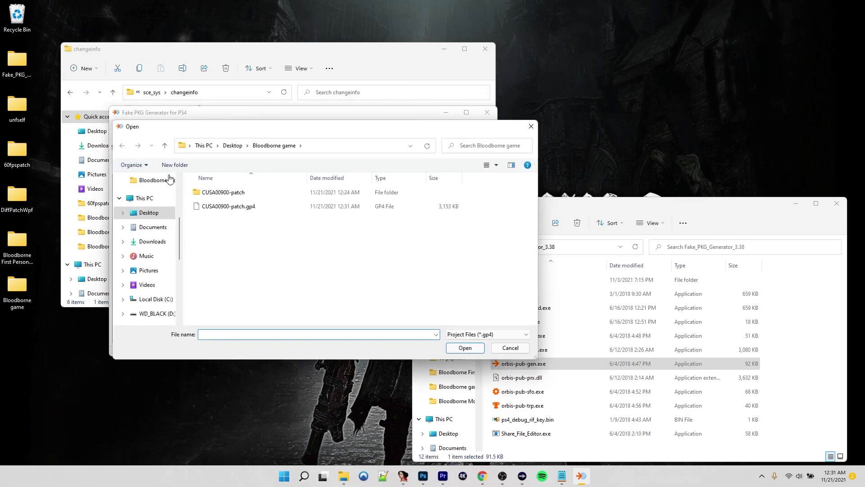
{"action": "double_click", "coordinate": [241, 208]}
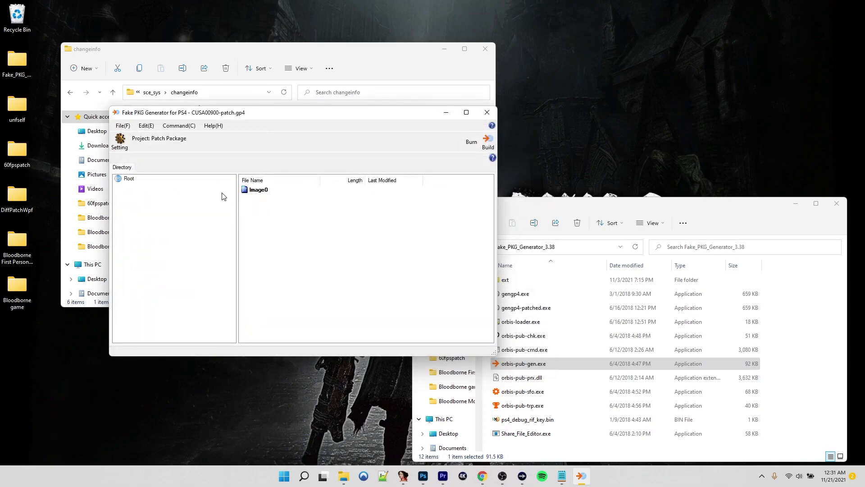
{"action": "left_click", "coordinate": [177, 126]}
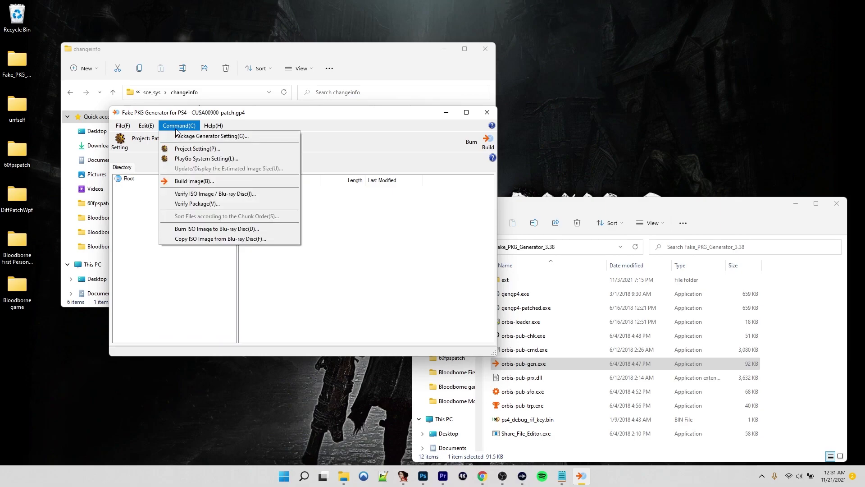
In Project Setting's Patch tab, set the application package to the base A0100 Bloodborne PKG
{"action": "left_click", "coordinate": [185, 149]}
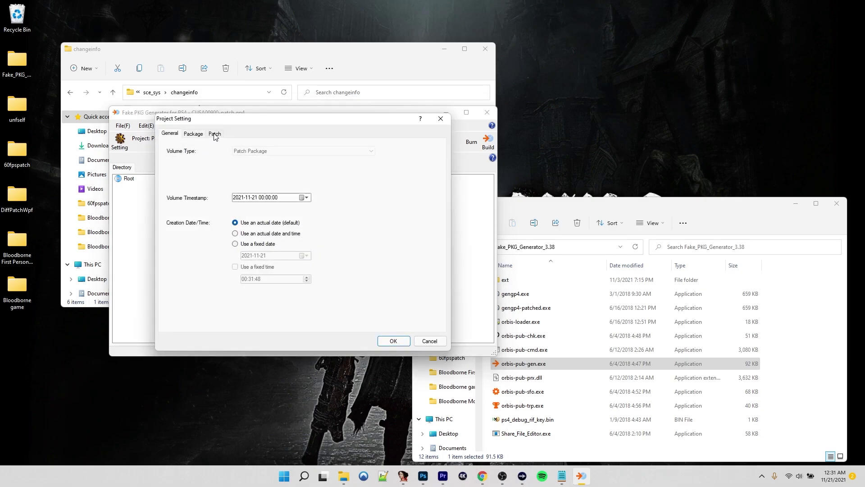
{"action": "left_click", "coordinate": [215, 135]}
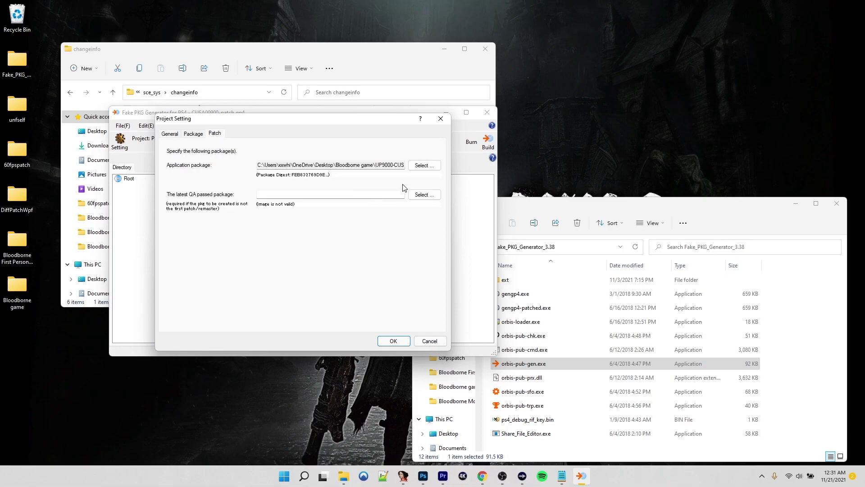
{"action": "left_click", "coordinate": [422, 167]}
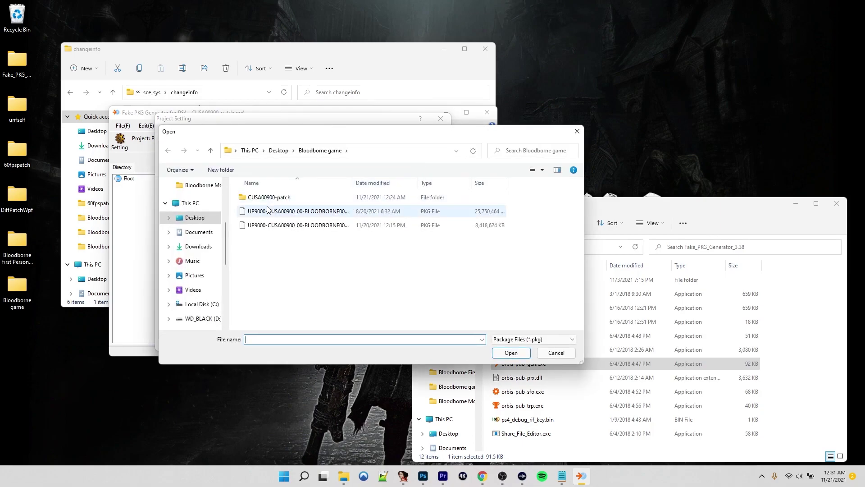
{"action": "double_click", "coordinate": [300, 212]}
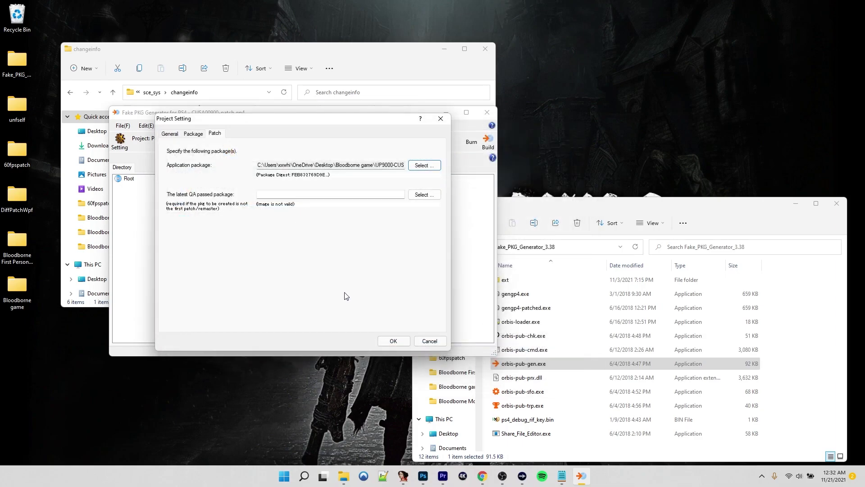
{"action": "left_click", "coordinate": [393, 340]}
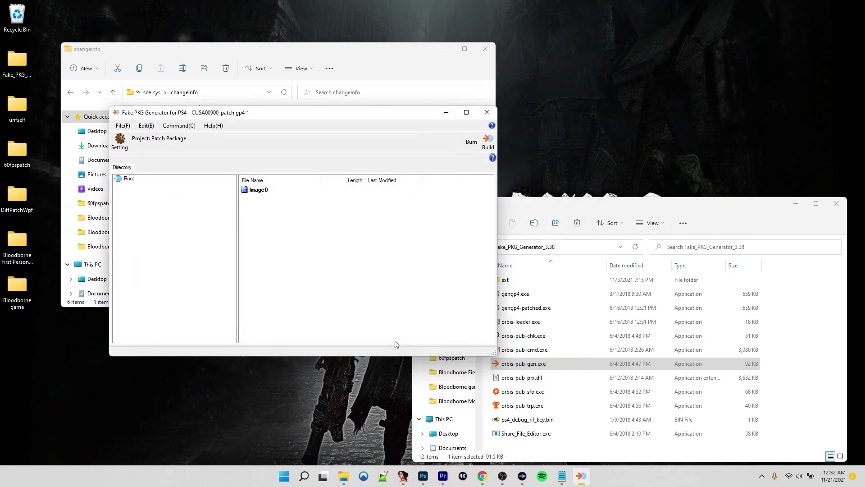
Save the output as UP9000-CUSA00900_00-BLOODBORNE000000-A0109-V0100-MODS.pkg and build the patch
{"action": "left_click", "coordinate": [487, 140]}
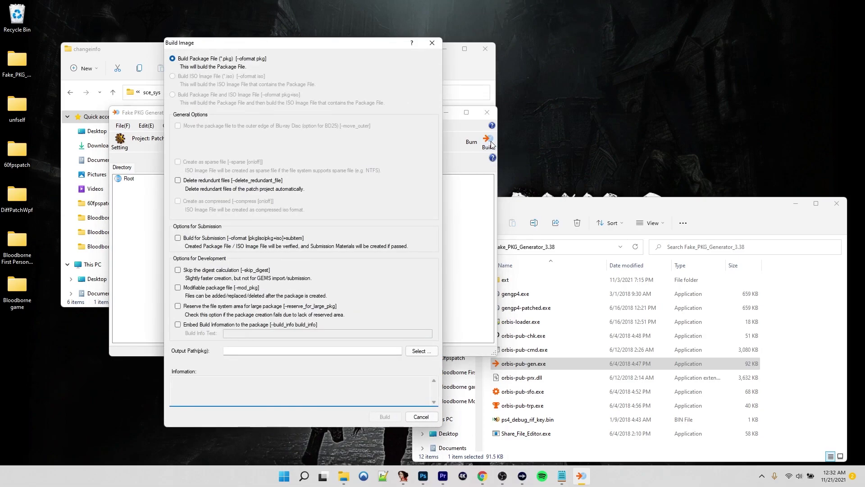
{"action": "left_click", "coordinate": [421, 350]}
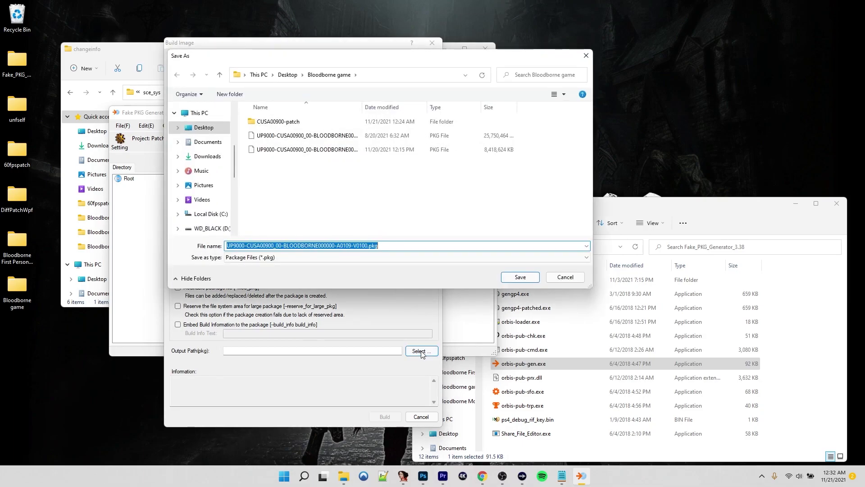
{"action": "left_click", "coordinate": [391, 245]}
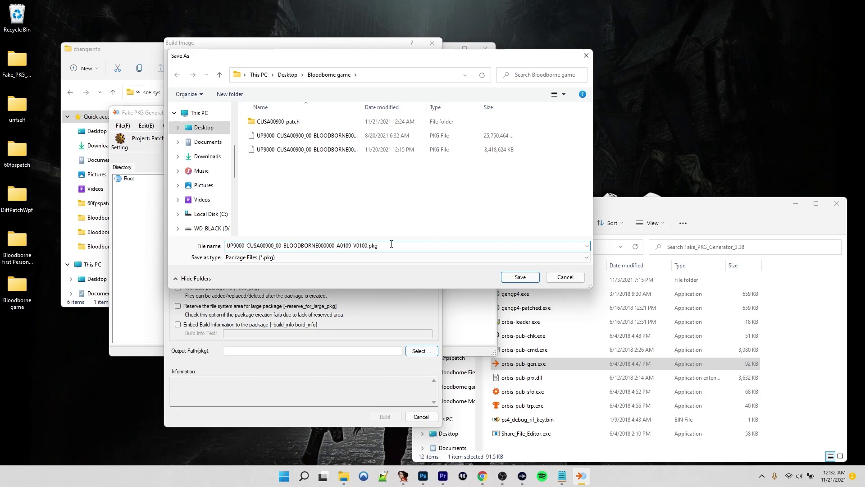
{"action": "type", "text": "-MODS"}
{"action": "left_click", "coordinate": [516, 278]}
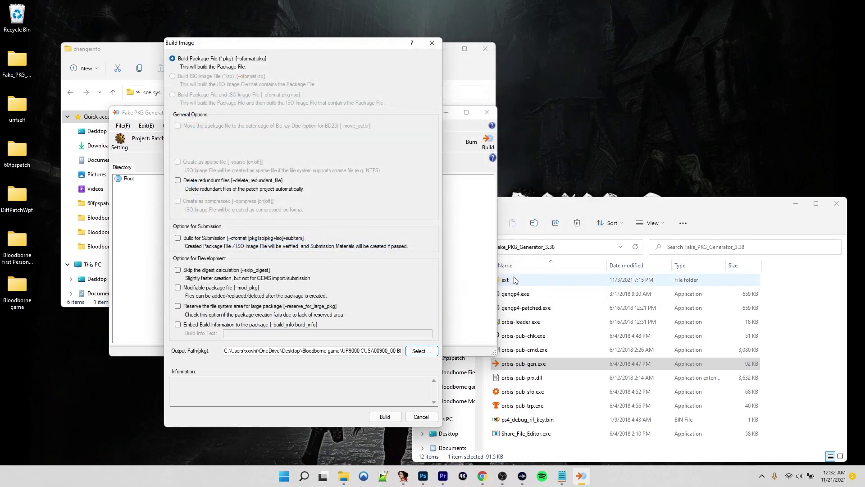
{"action": "left_click", "coordinate": [385, 416]}
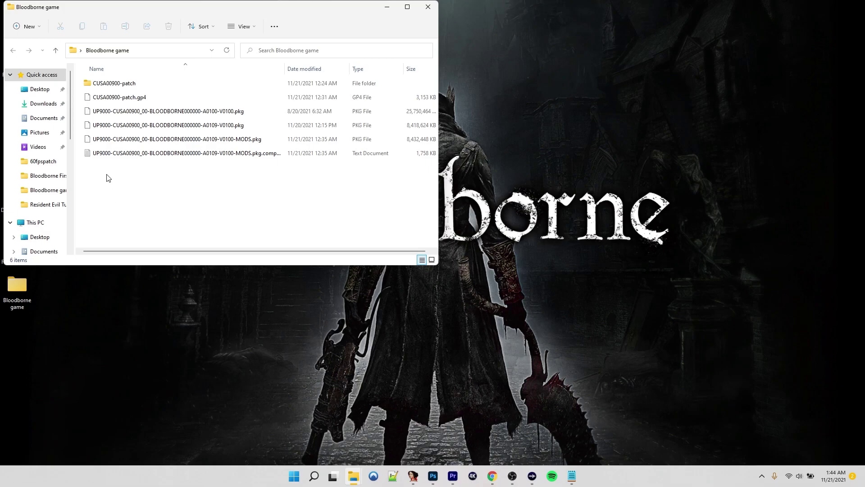
Select the finished -MODS.pkg, about 8 GB, in the Bloodborne game folder
{"action": "left_click", "coordinate": [129, 140]}
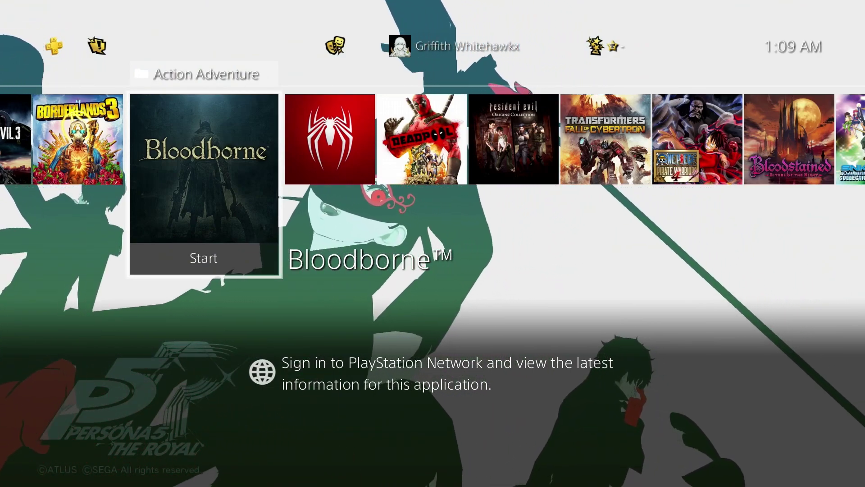
Go to Settings > Debug Settings > Game > Package Installer and install the -MODS.pkg update
{"action": "key", "text": "Escape"}
{"action": "key", "text": "Up"}
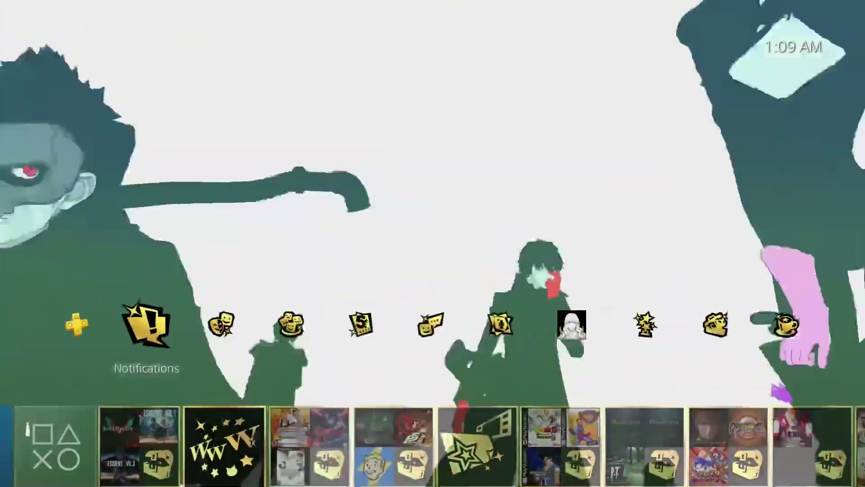
{"action": "key", "text": "Right"}
{"action": "key", "text": "Right"}
{"action": "key", "text": "Right"}
{"action": "key", "text": "Right"}
{"action": "key", "text": "Right"}
{"action": "key", "text": "Right"}
{"action": "key", "text": "Right"}
{"action": "key", "text": "Right"}
{"action": "key", "text": "Right"}
{"action": "key", "text": "Left"}
{"action": "key", "text": "Return"}
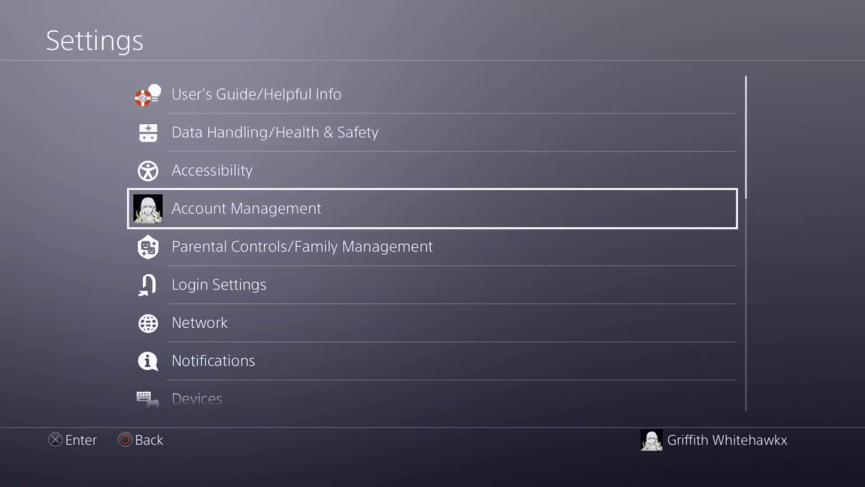
{"action": "key", "text": "Down"}
{"action": "key", "text": "Down"}
{"action": "key", "text": "Down"}
{"action": "key", "text": "Down"}
{"action": "key", "text": "Down"}
{"action": "key", "text": "Down"}
{"action": "key", "text": "Down"}
{"action": "key", "text": "Down"}
{"action": "key", "text": "Down"}
{"action": "key", "text": "Down"}
{"action": "key", "text": "Down"}
{"action": "key", "text": "Down"}
{"action": "key", "text": "Down"}
{"action": "key", "text": "Down"}
{"action": "key", "text": "Down"}
{"action": "key", "text": "Down"}
{"action": "key", "text": "Down"}
{"action": "key", "text": "Down"}
{"action": "key", "text": "Down"}
{"action": "key", "text": "Return"}
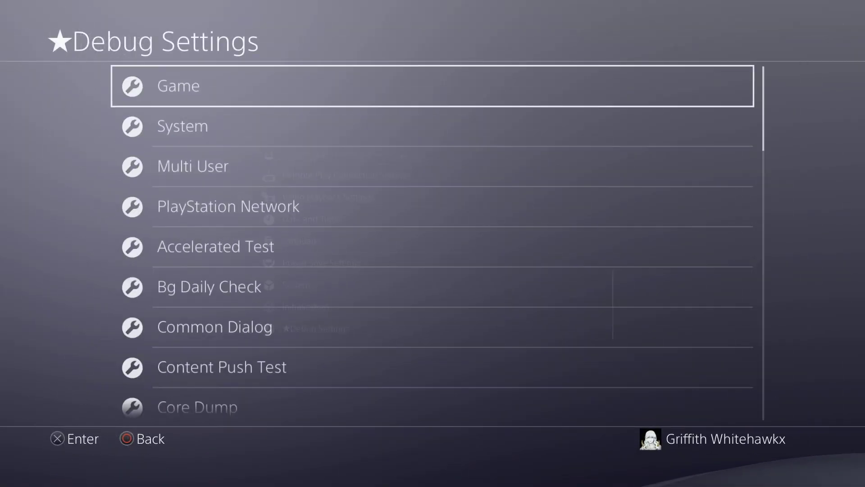
{"action": "key", "text": "Return"}
{"action": "key", "text": "Down"}
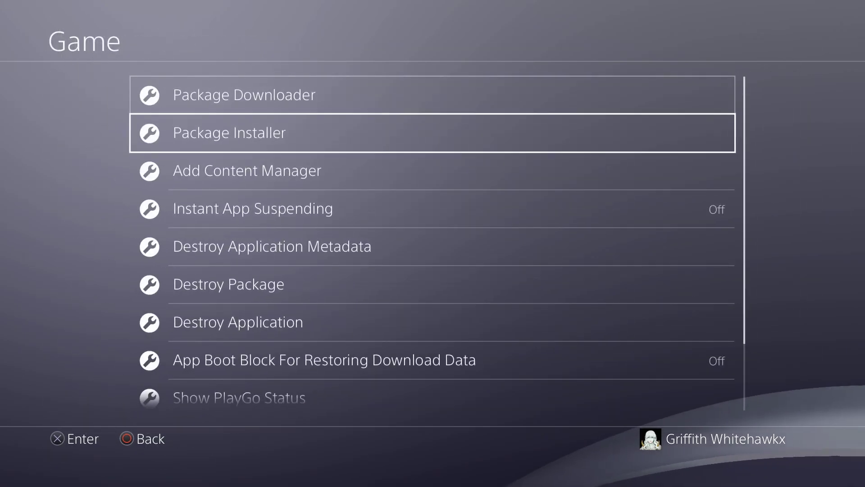
{"action": "key", "text": "Return"}
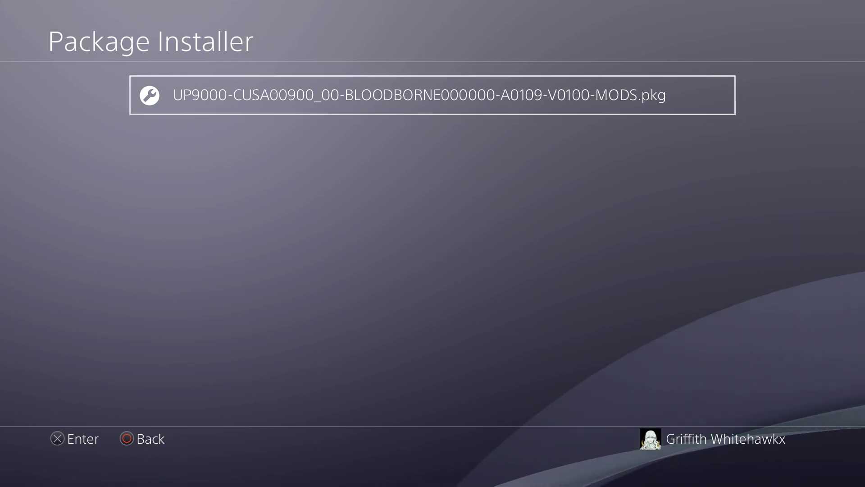
{"action": "key", "text": "Return"}
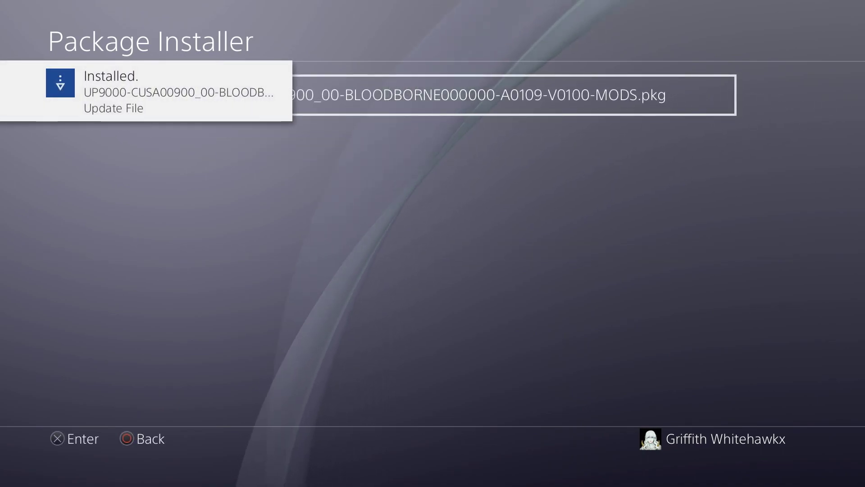
Check Bloodborne's update history for the 1.09 mod patch, then launch the game
{"action": "key", "text": "super"}
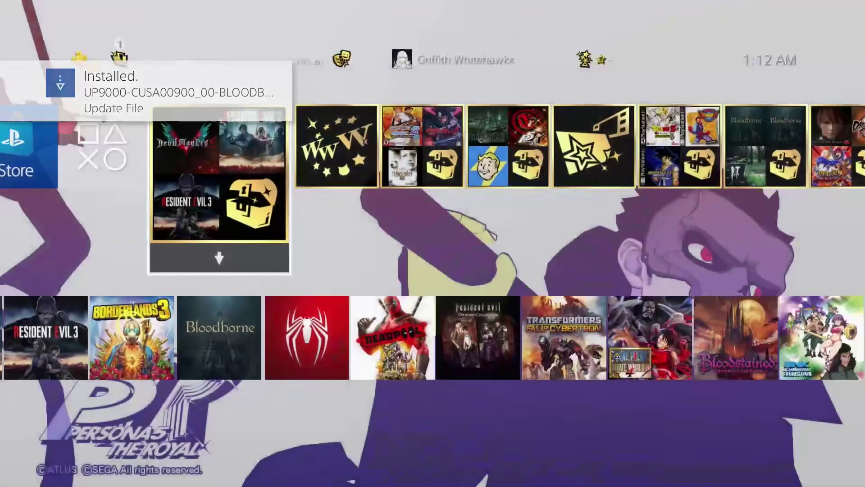
{"action": "key", "text": "Menu"}
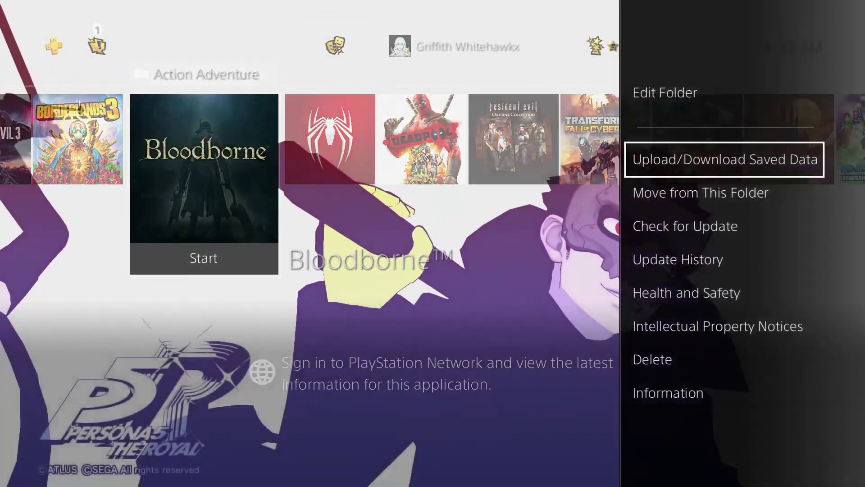
{"action": "key", "text": "Down"}
{"action": "key", "text": "Down"}
{"action": "key", "text": "Down"}
{"action": "key", "text": "Return"}
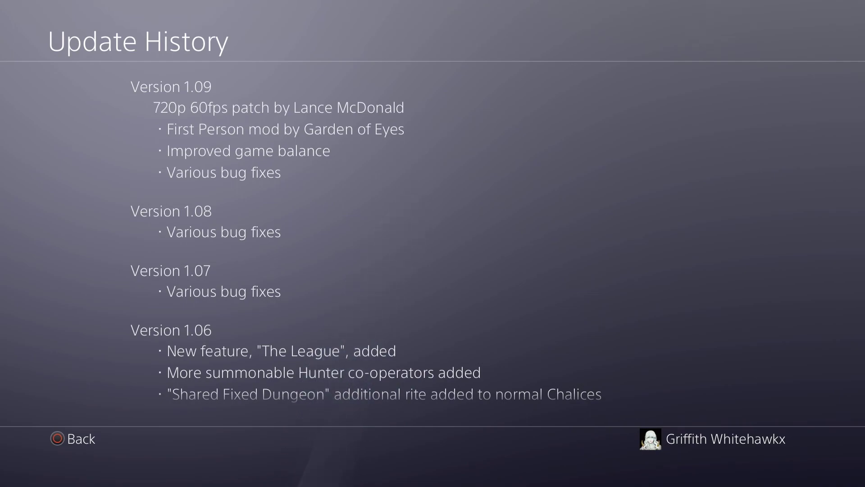
{"action": "key", "text": "Escape"}
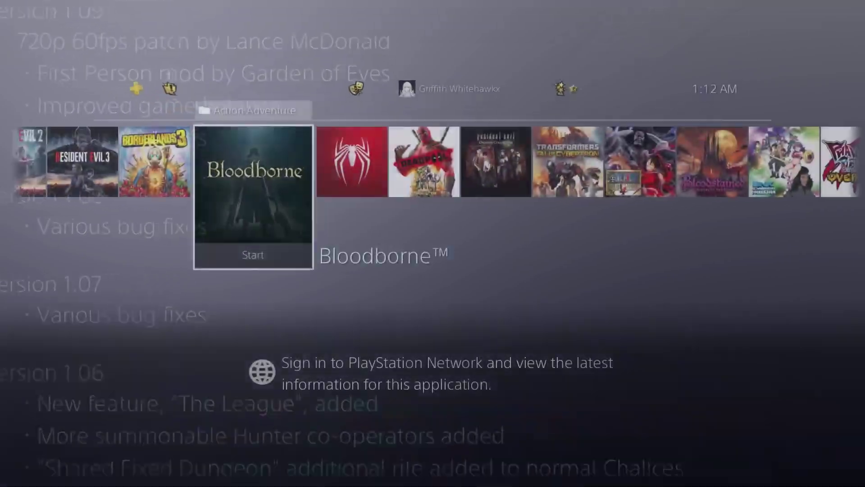
{"action": "key", "text": "Return"}
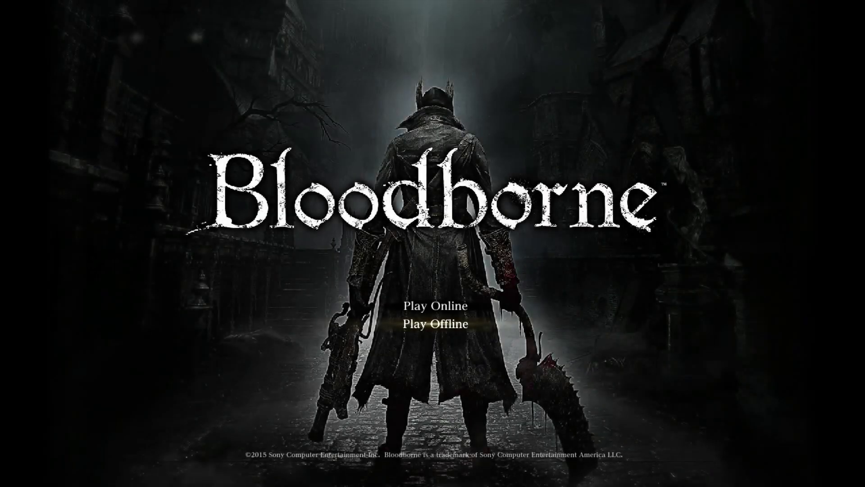
Play offline, start a New Game, name the character G and finalize the contract
{"action": "key", "text": "Return"}
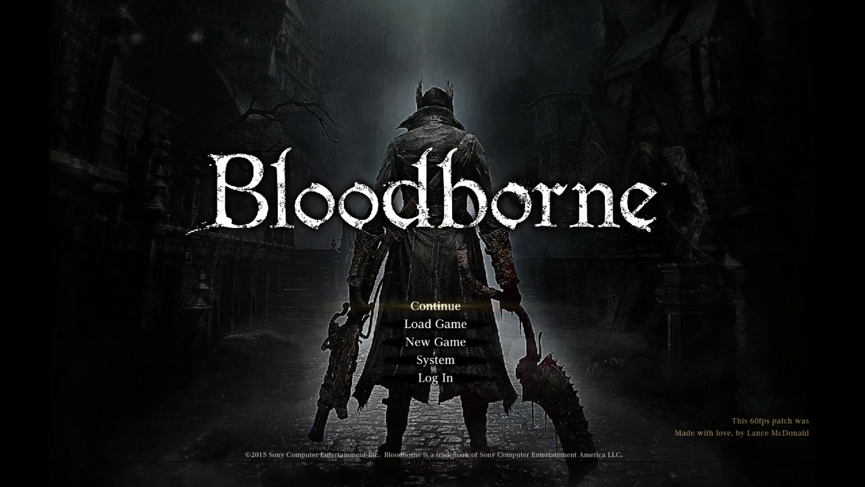
{"action": "key", "text": "Down"}
{"action": "key", "text": "Down"}
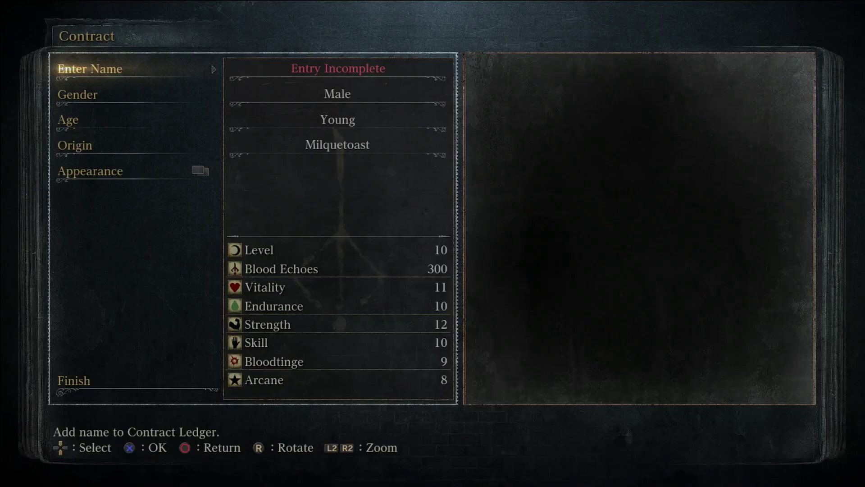
{"action": "key", "text": "Return"}
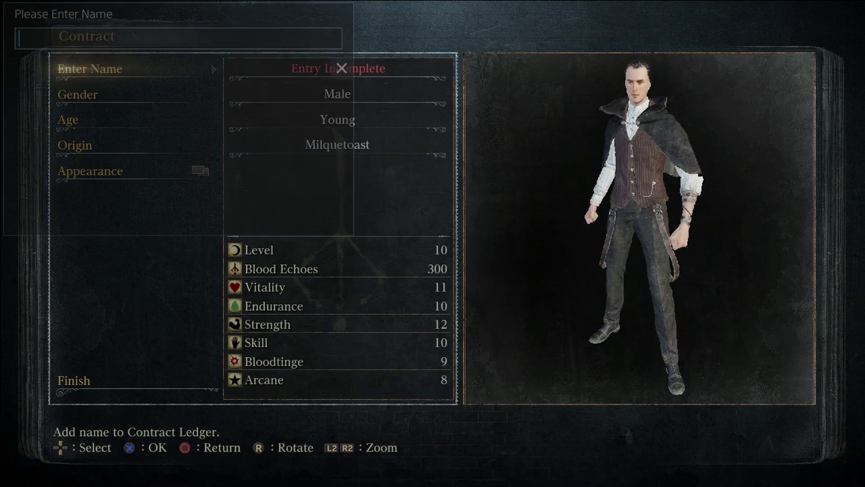
{"action": "type", "text": "G"}
{"action": "key", "text": "Down"}
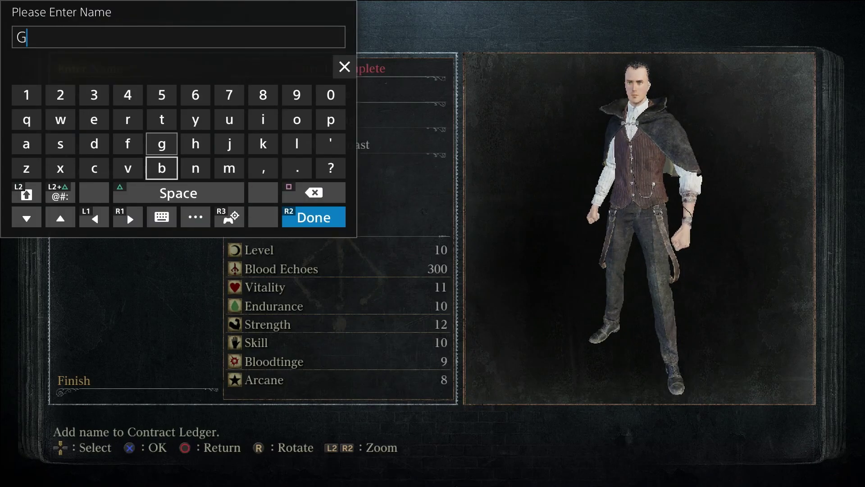
{"action": "key", "text": "Down"}
{"action": "key", "text": "Right"}
{"action": "key", "text": "Right"}
{"action": "key", "text": "Right"}
{"action": "key", "text": "Right"}
{"action": "key", "text": "Return"}
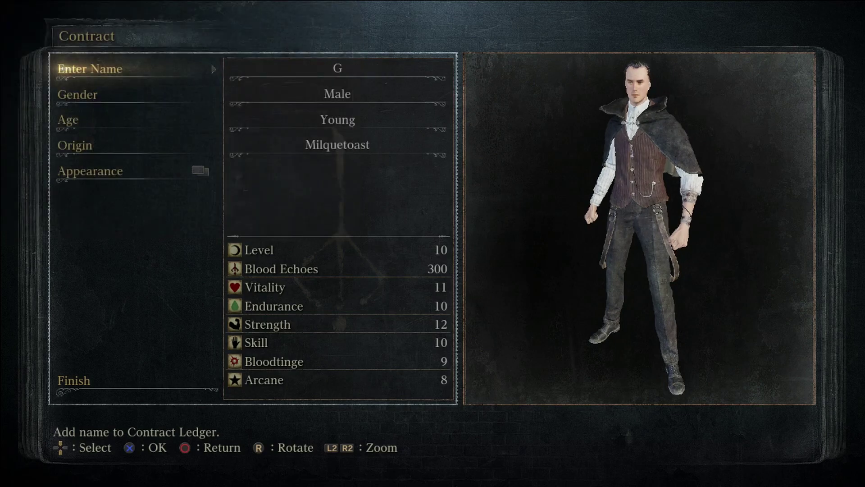
{"action": "key", "text": "Up"}
{"action": "key", "text": "Return"}
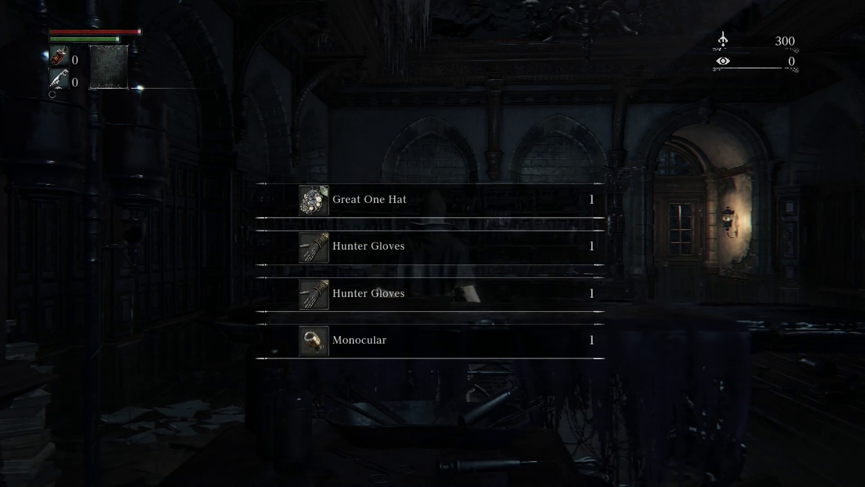
Dismiss the received-items list and run across the library
{"action": "key", "text": "Return"}
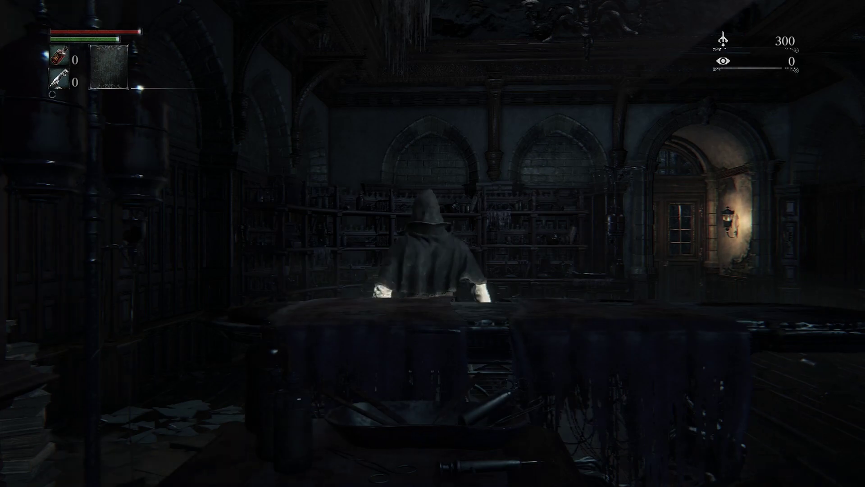
{"action": "key", "text": "a"}
{"action": "key", "text": "w"}
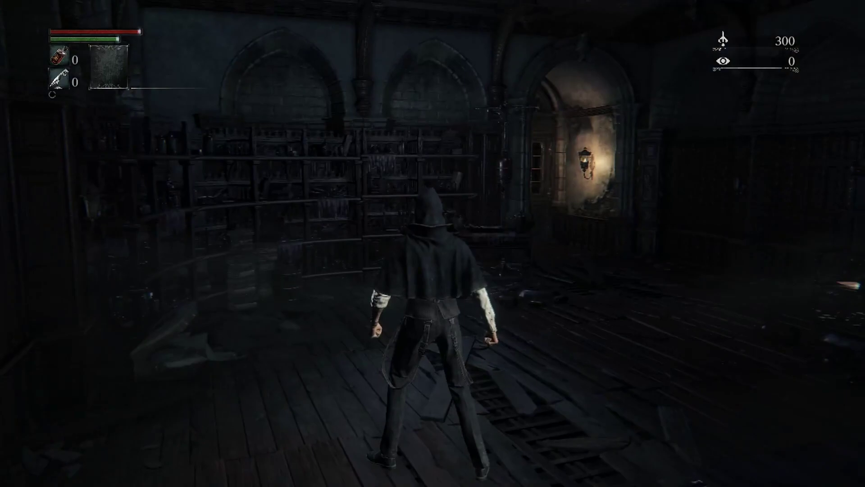
Equip the Great One Hat as head attire
{"action": "key", "text": "Escape"}
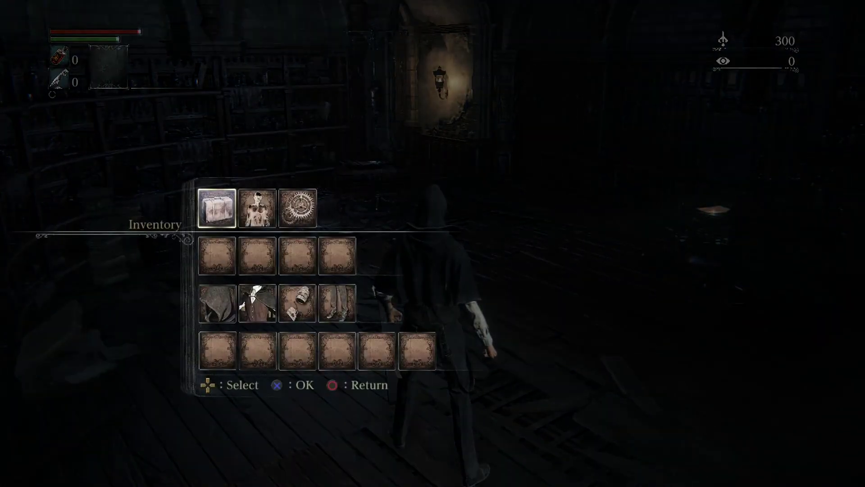
{"action": "key", "text": "Down"}
{"action": "key", "text": "Down"}
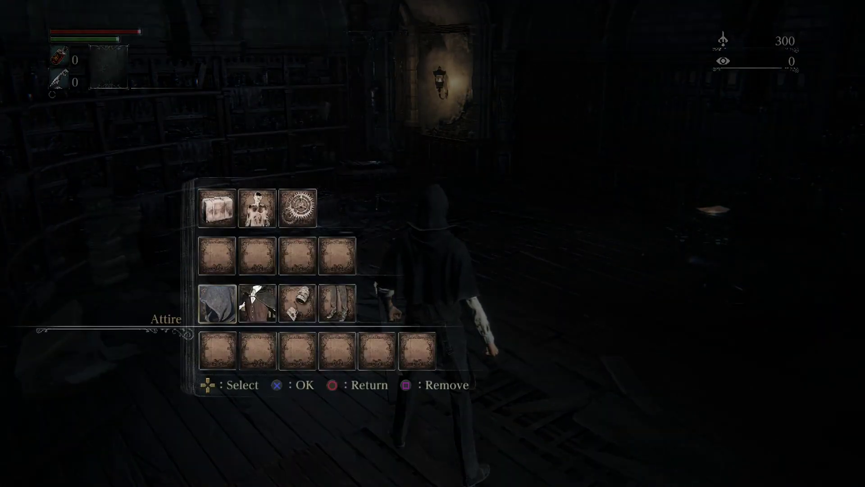
{"action": "key", "text": "Return"}
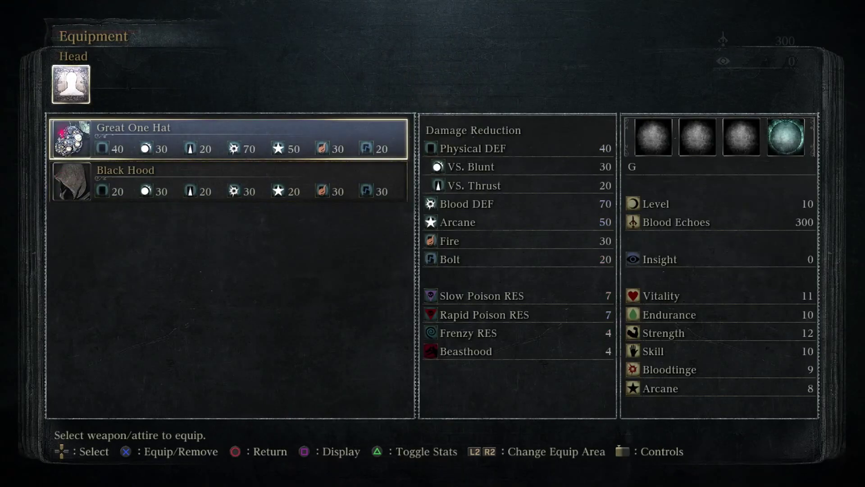
{"action": "key", "text": "Return"}
{"action": "key", "text": "Escape"}
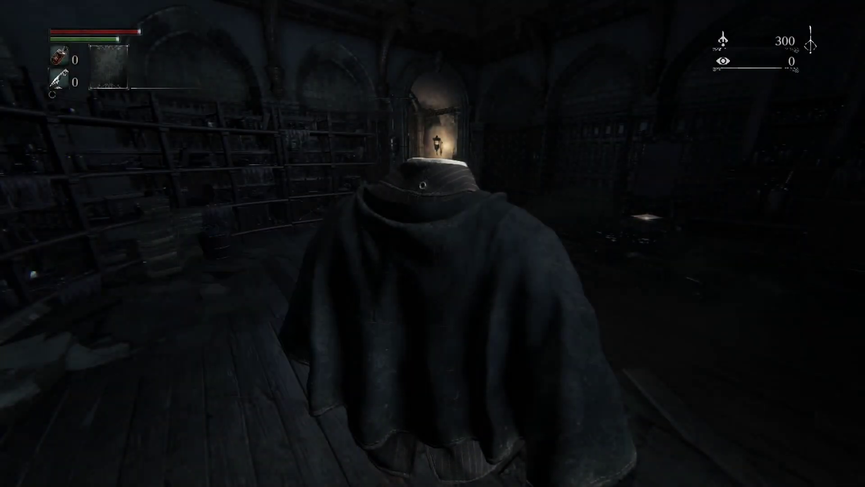
{"action": "key", "text": "w"}
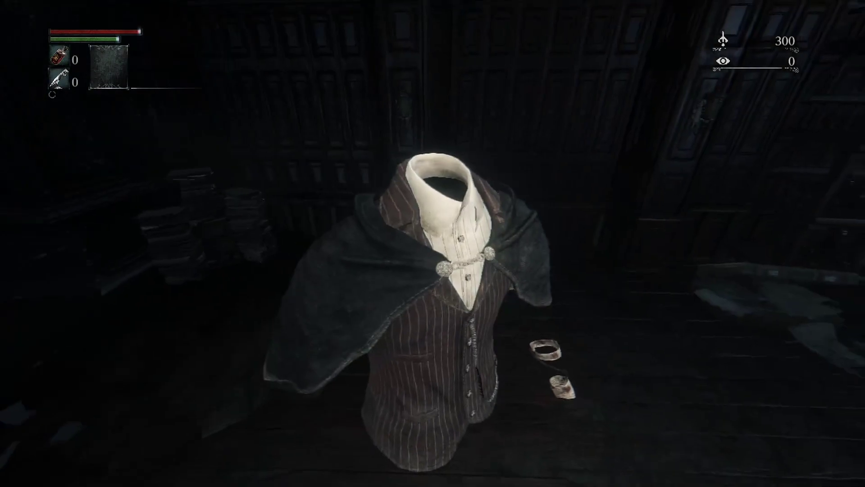
{"action": "key", "text": "w"}
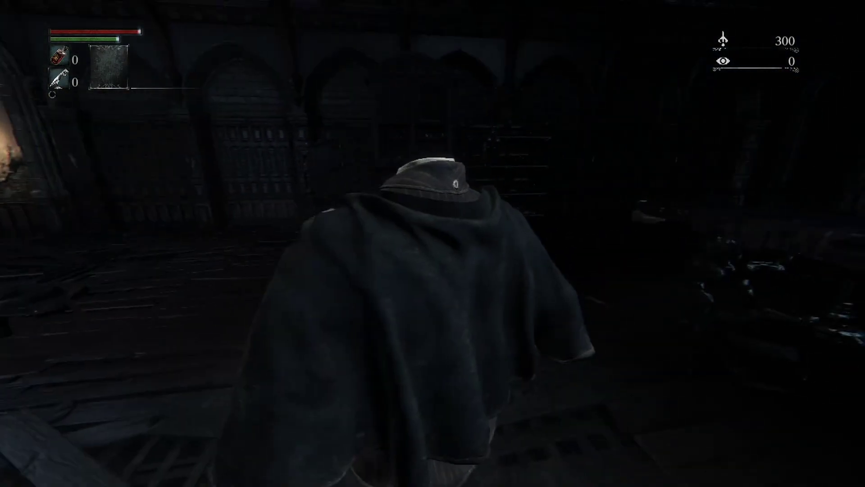
{"action": "key", "text": "w"}
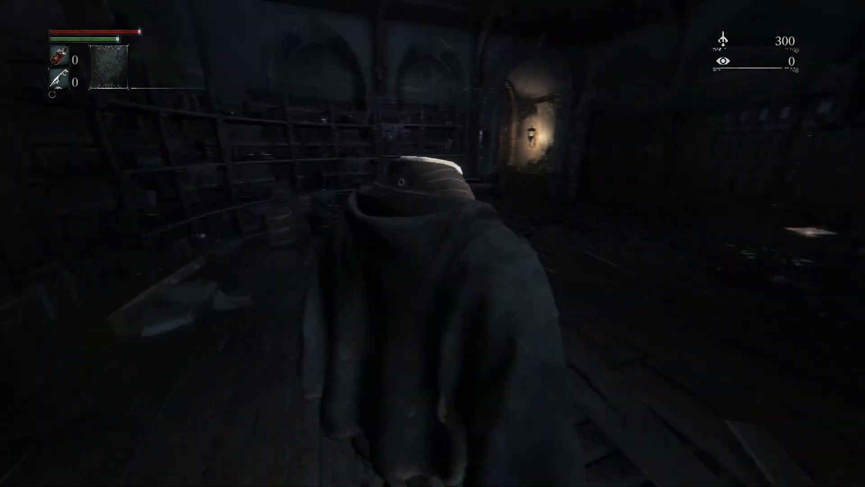
Equip the Hunter Gloves as arms attire
{"action": "key", "text": "Escape"}
{"action": "key", "text": "Down"}
{"action": "key", "text": "Down"}
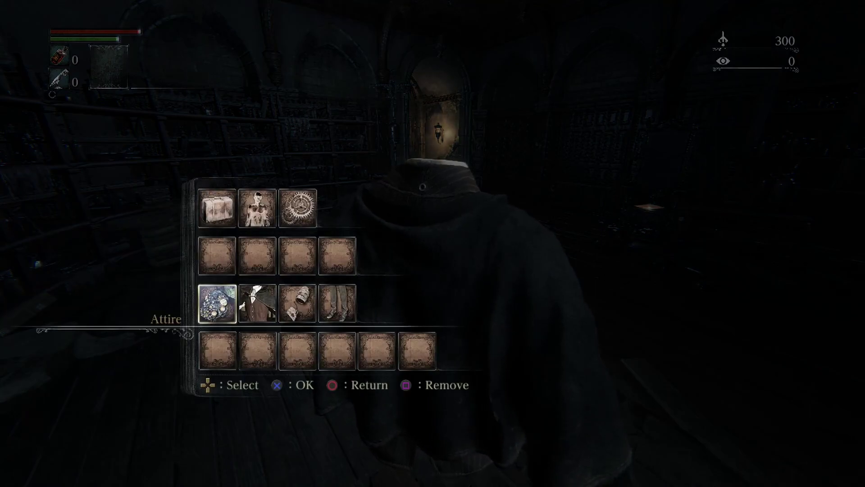
{"action": "key", "text": "Right"}
{"action": "key", "text": "Return"}
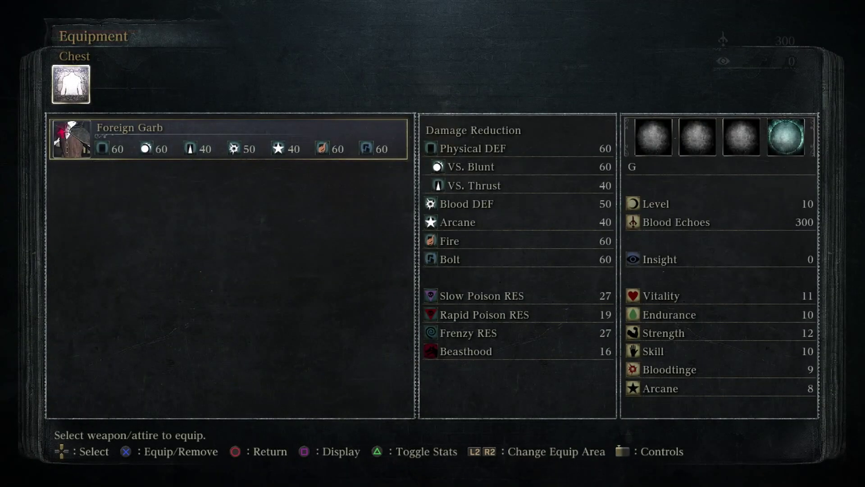
{"action": "key", "text": "Return"}
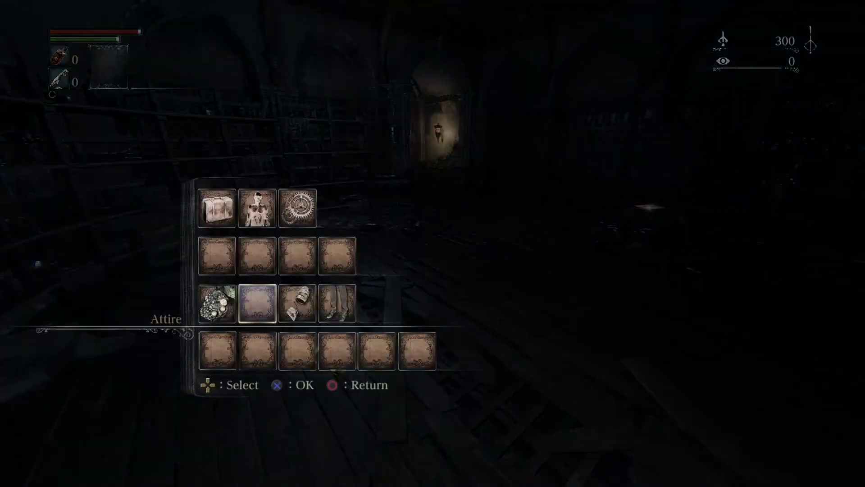
{"action": "key", "text": "Right"}
{"action": "key", "text": "Return"}
{"action": "key", "text": "Up"}
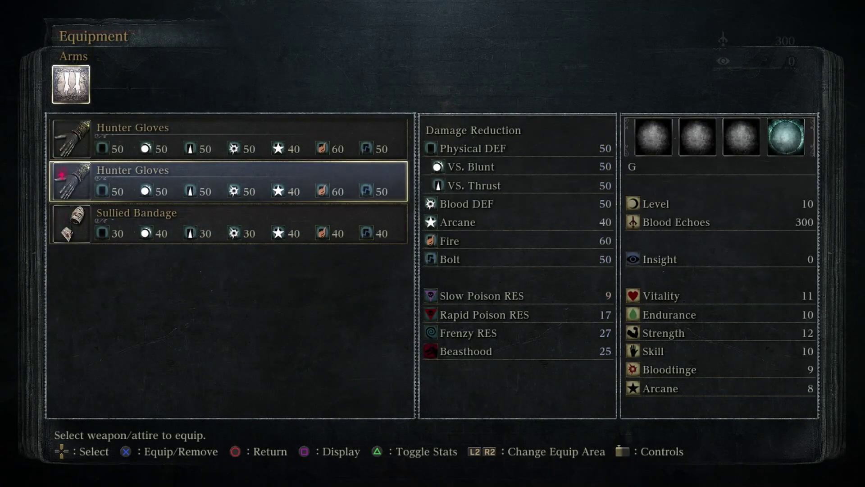
{"action": "key", "text": "Escape"}
Walk in first-person view to the double doors, open them and go through
{"action": "key", "text": "Left"}
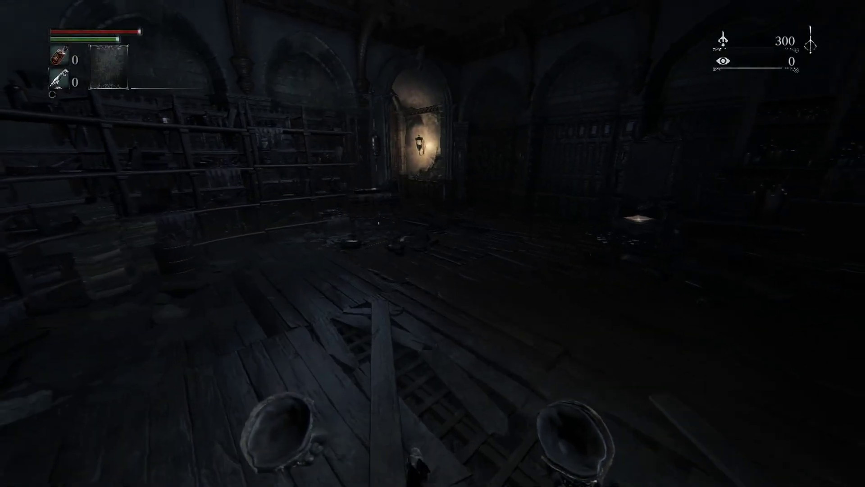
{"action": "key", "text": "Left"}
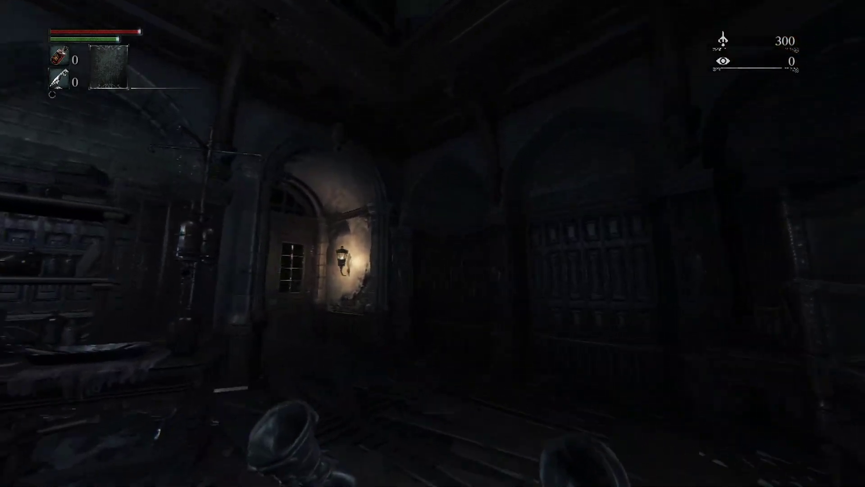
{"action": "key", "text": "w"}
{"action": "key", "text": "w"}
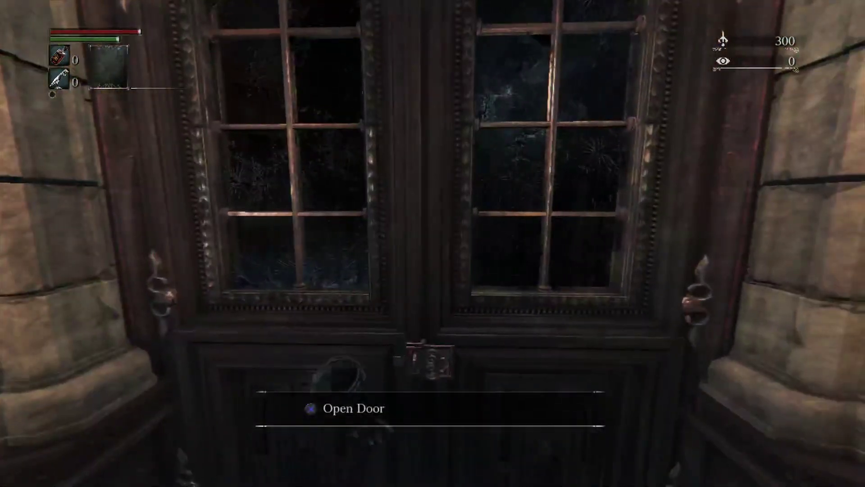
{"action": "key", "text": "e"}
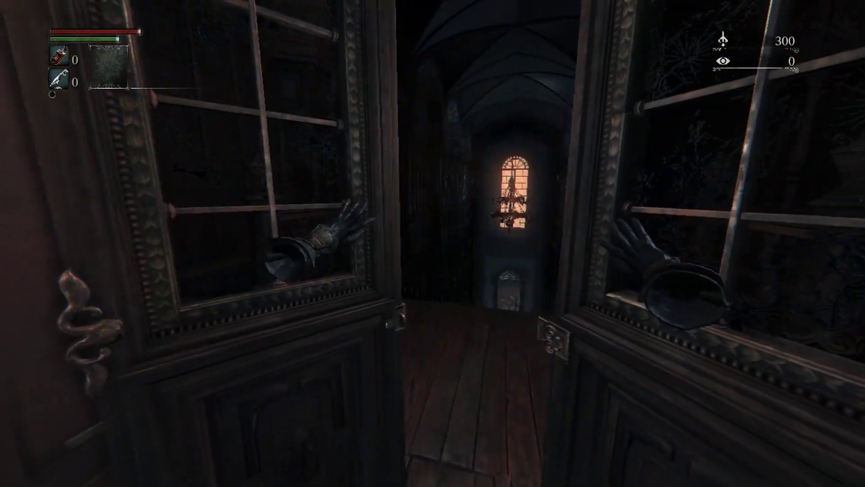
{"action": "key", "text": "w"}
{"action": "key", "text": "w"}
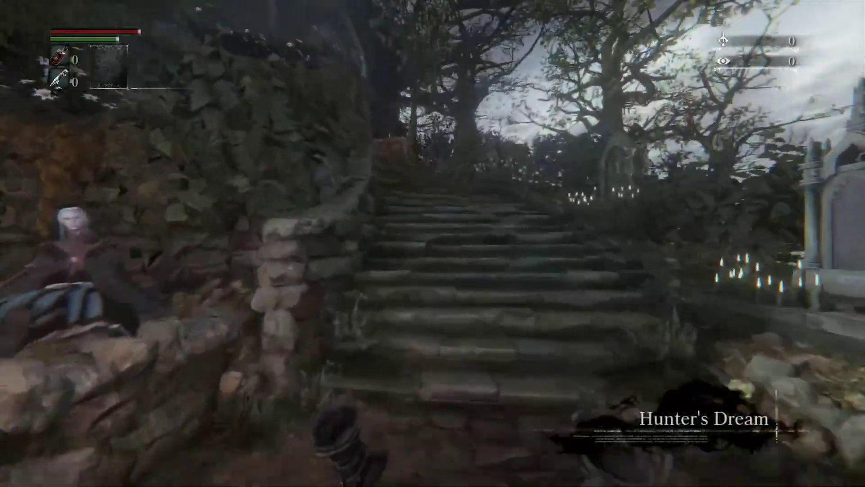
Accept the messengers' offer of a trick weapon
{"action": "key", "text": "Return"}
{"action": "key", "text": "Return"}
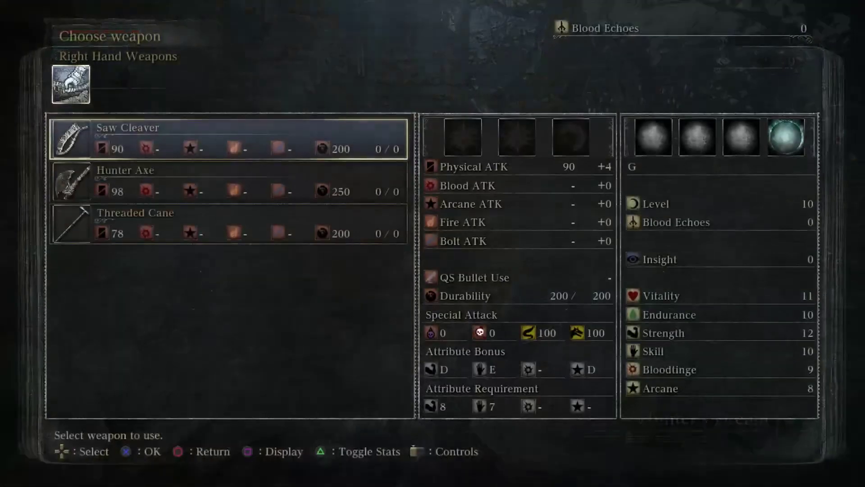